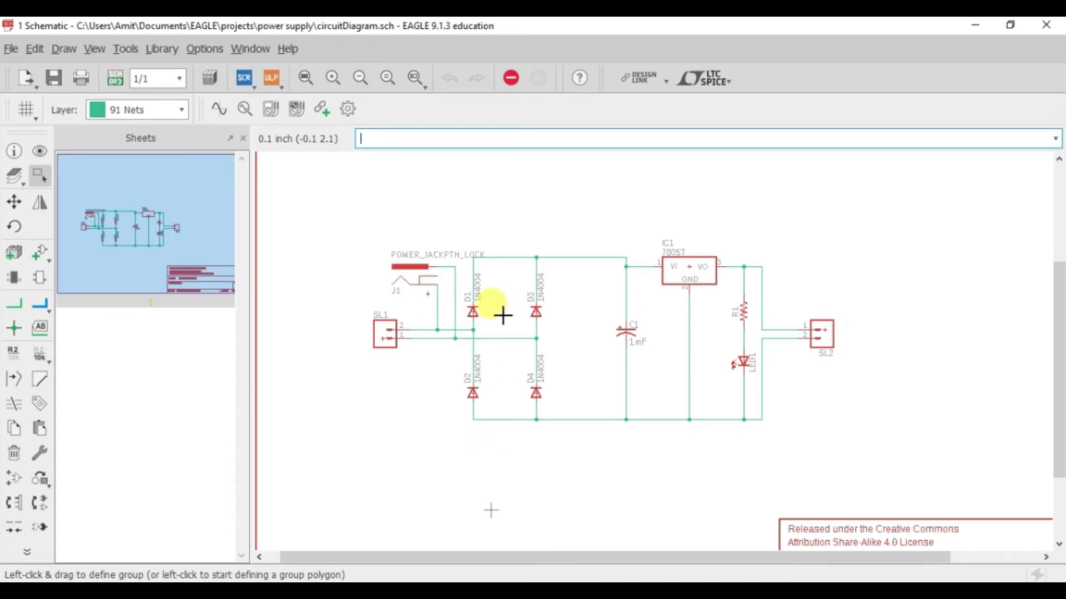
Generate a board layout from the schematic, confirming the board creation
scroll(541, 326, "up", 1)
scroll(486, 331, "up", 1)
scroll(485, 331, "up", 1)
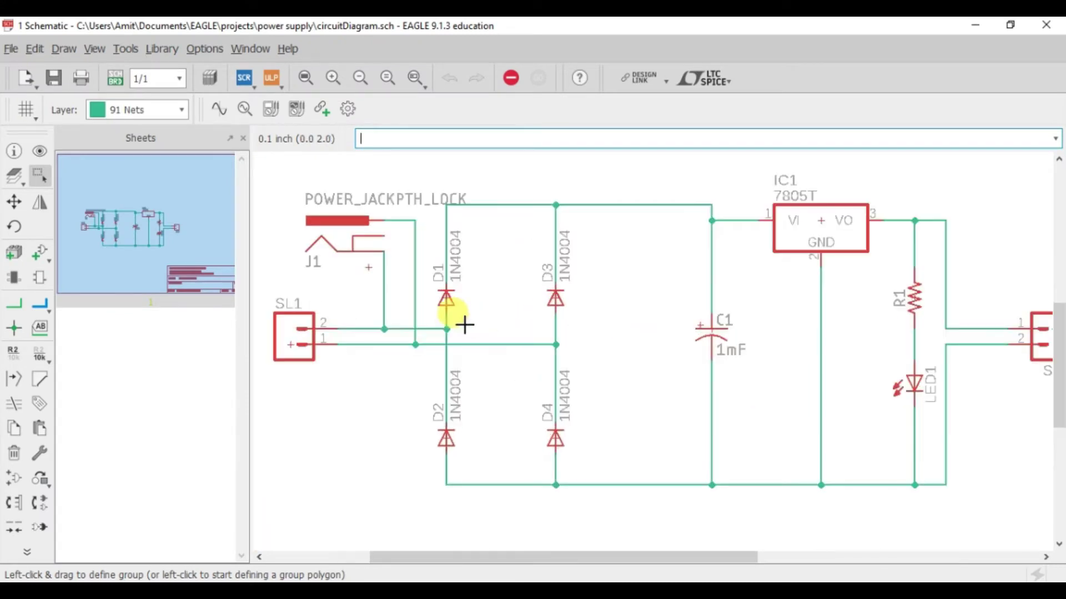
scroll(422, 312, "down", 1)
scroll(388, 299, "up", 1)
scroll(633, 358, "down", 1)
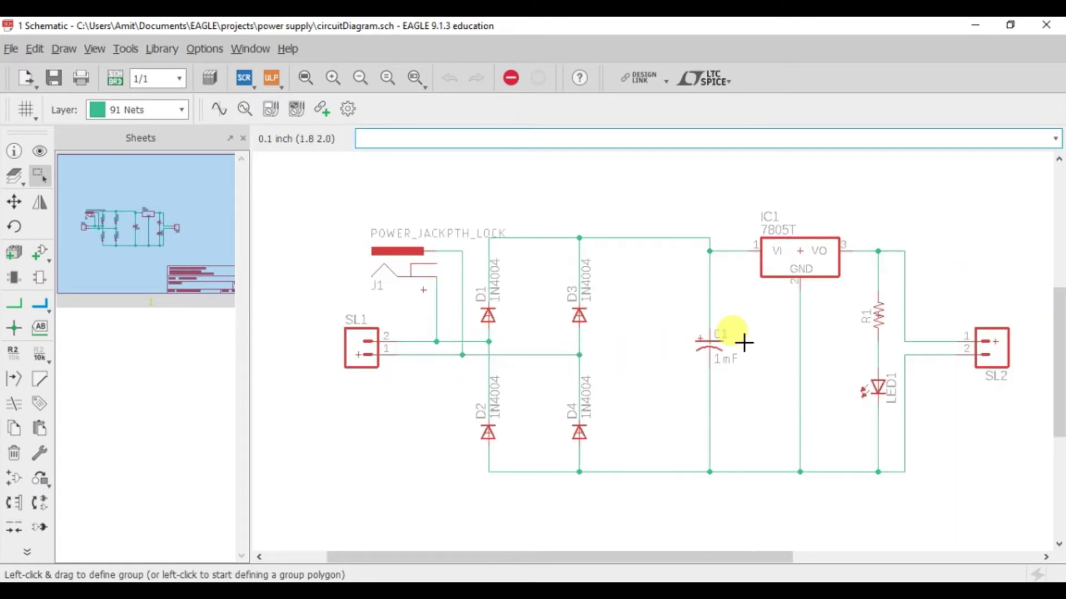
scroll(744, 344, "up", 1)
scroll(758, 340, "down", 1)
scroll(1002, 352, "up", 1)
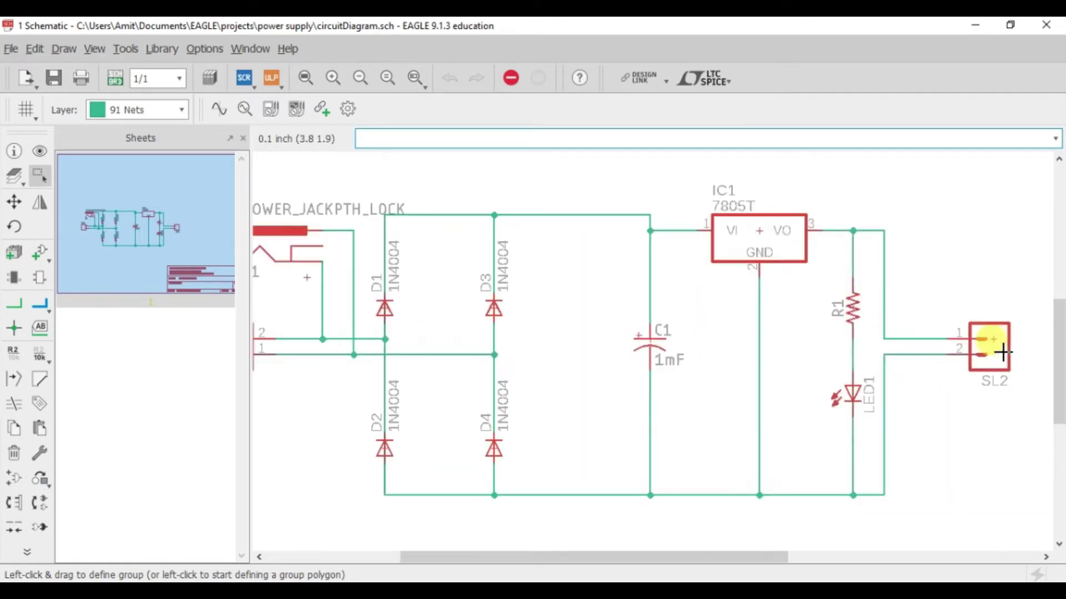
scroll(600, 347, "down", 1)
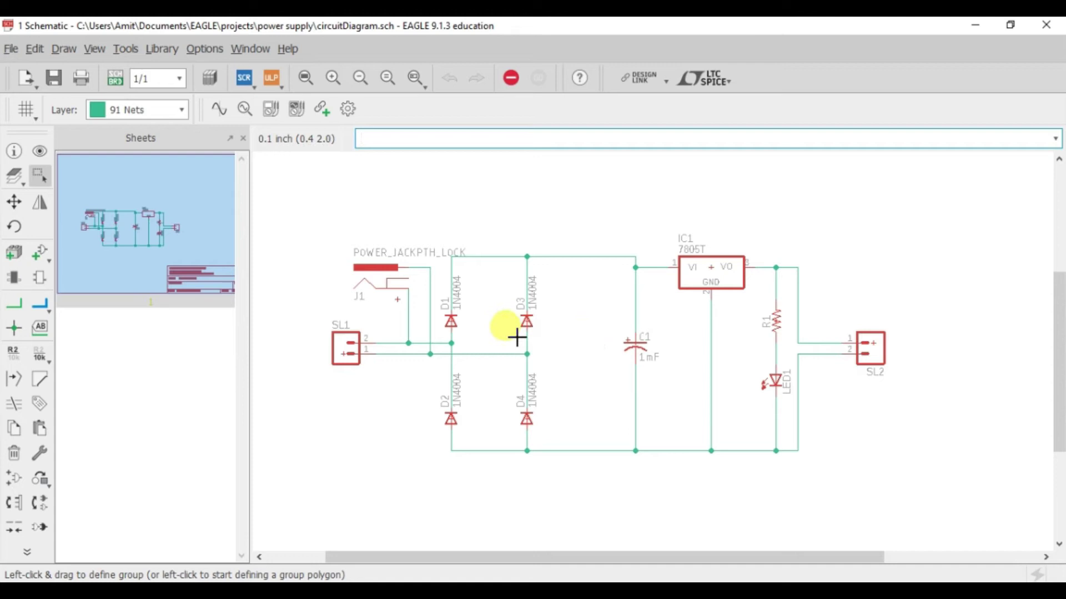
scroll(517, 336, "up", 1)
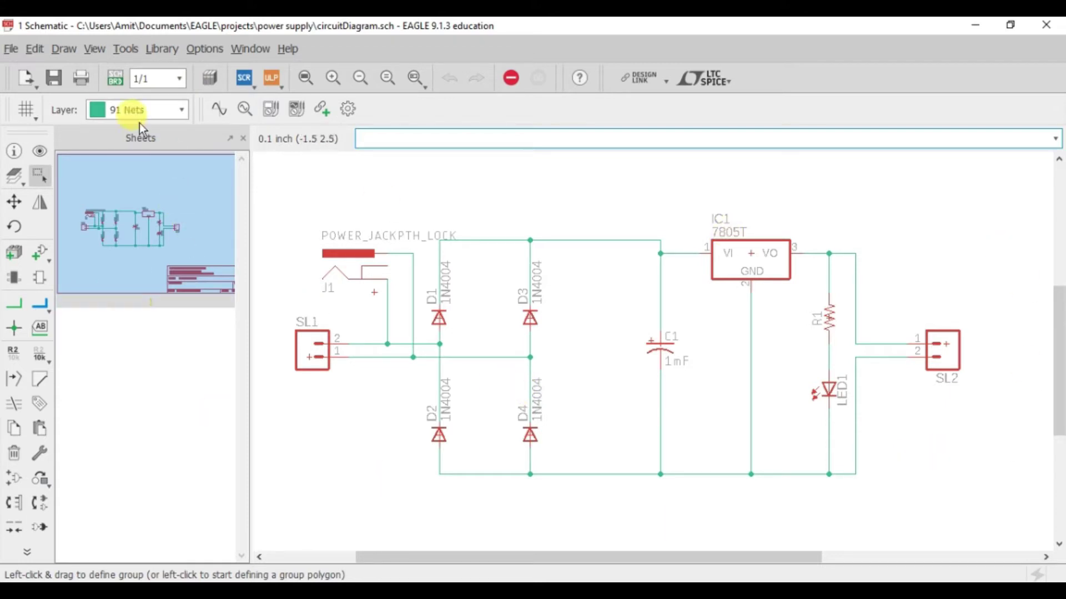
left_click(116, 82)
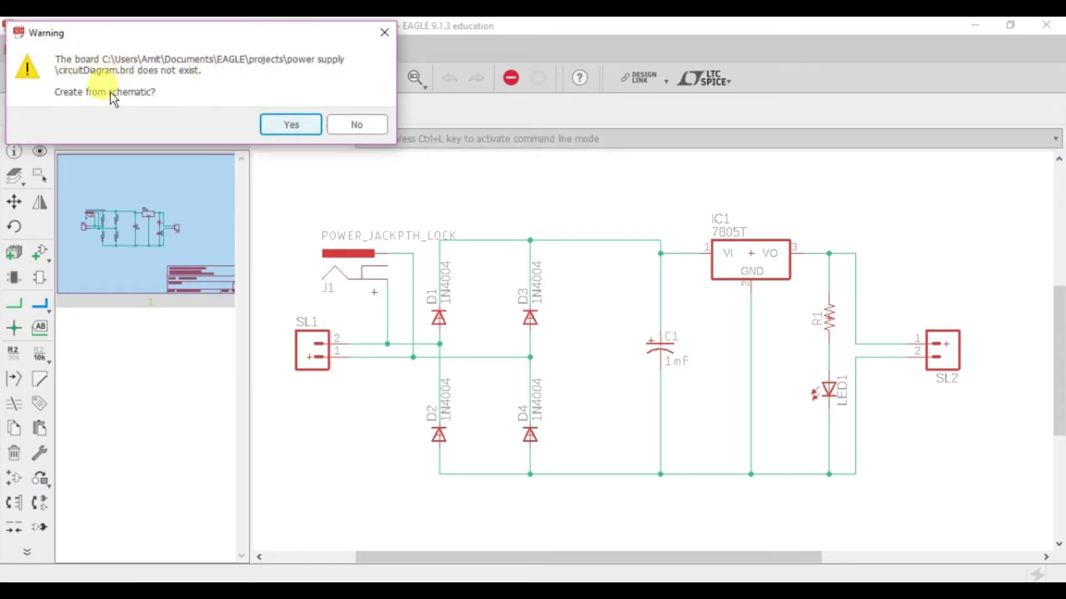
left_click(296, 130)
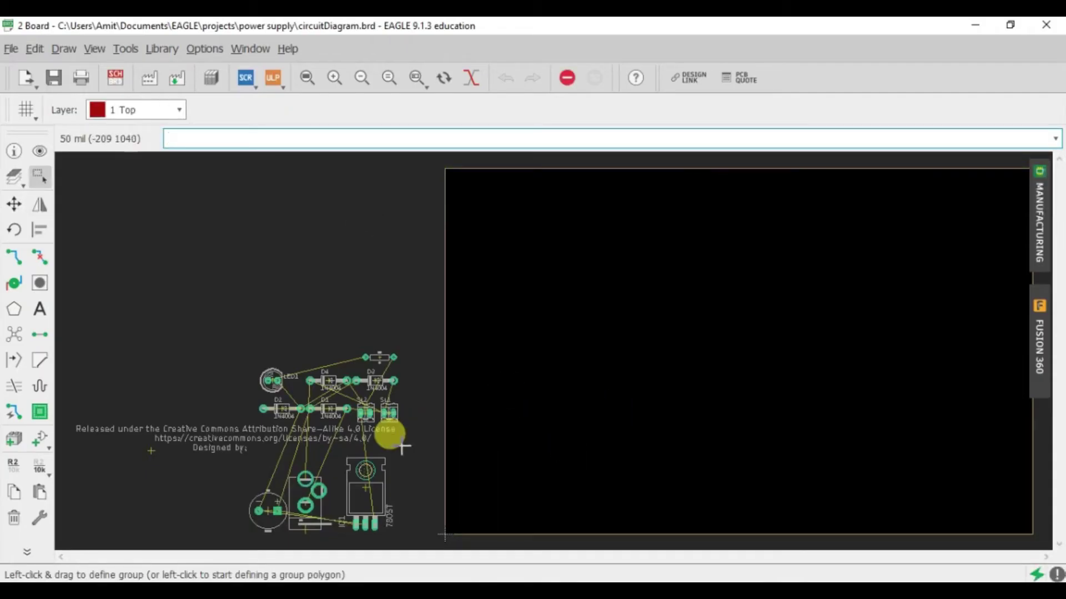
Zoom and pan to view the empty black board and the unplaced footprints beside it
scroll(336, 456, "up", 1)
scroll(335, 455, "up", 1)
scroll(330, 439, "down", 1)
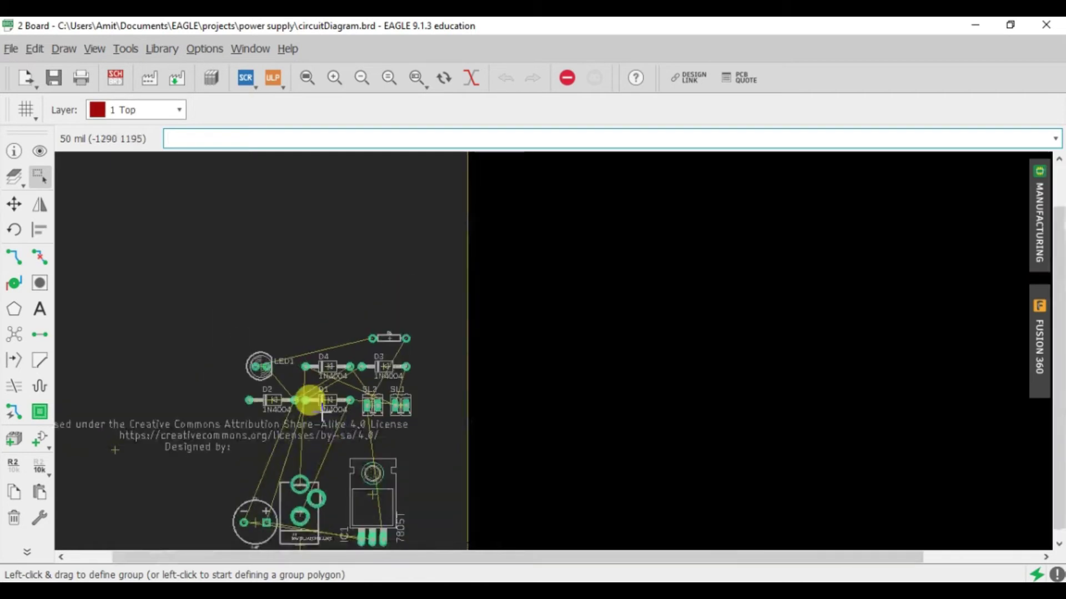
scroll(927, 444, "down", 1)
scroll(678, 381, "right", 3, "shift")
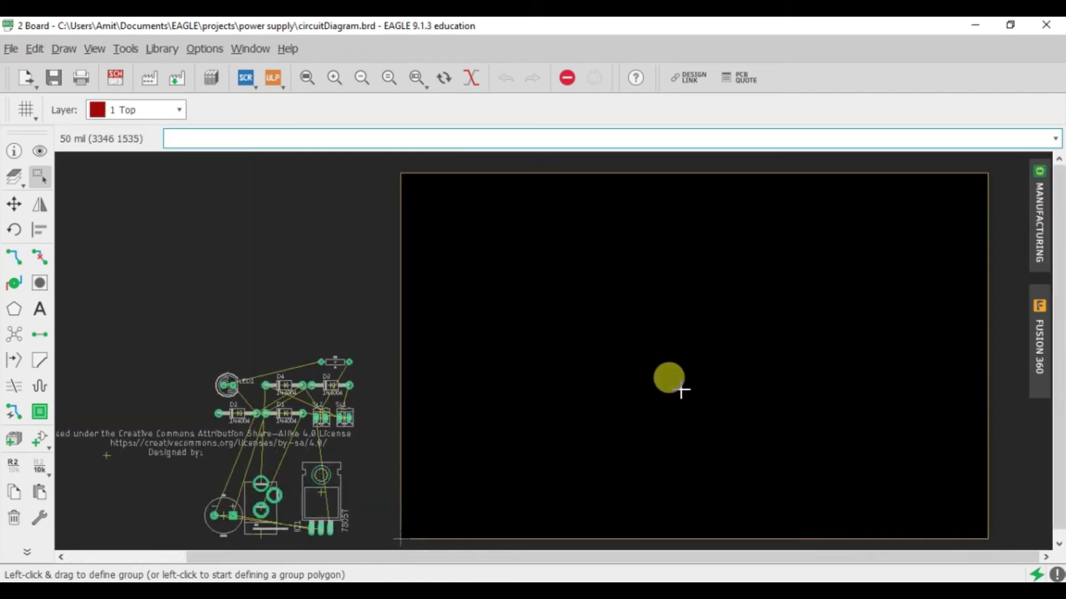
scroll(668, 391, "right", 1, "shift")
scroll(642, 333, "up", 1)
scroll(649, 338, "up", 2)
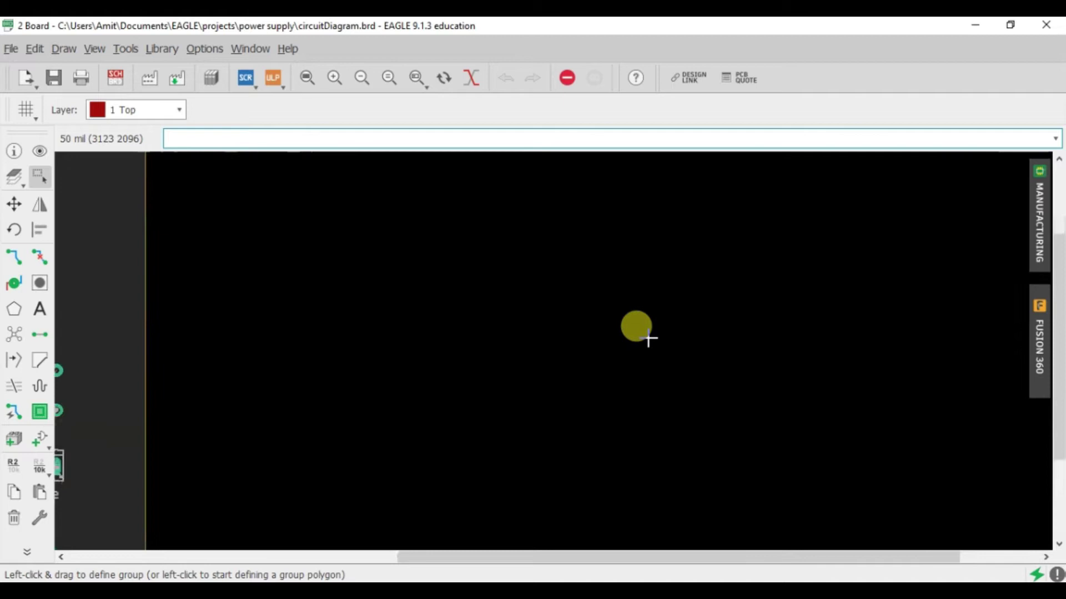
scroll(648, 338, "down", 1)
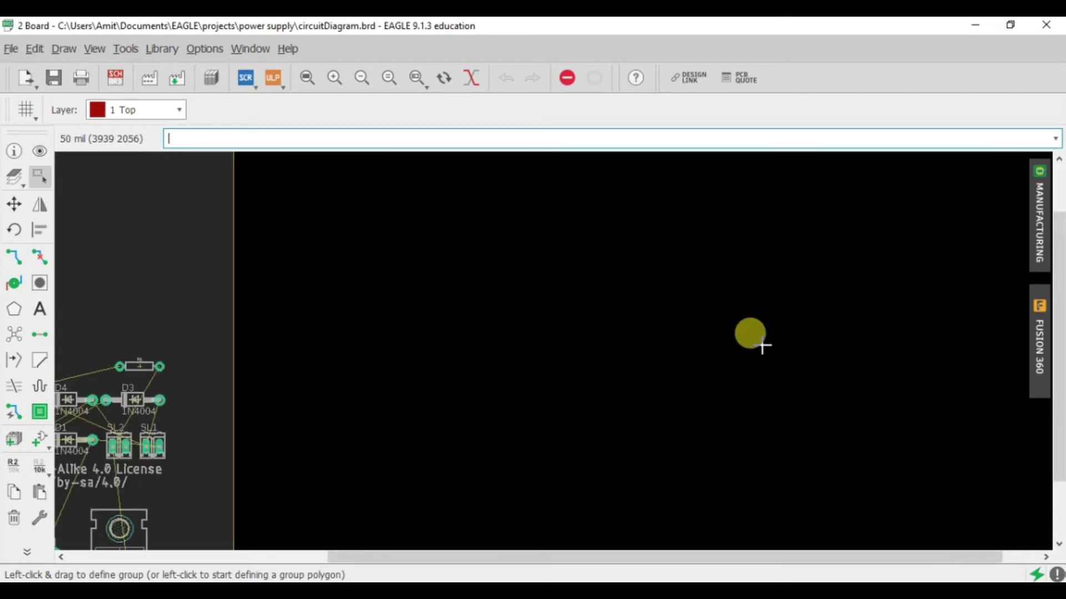
mouse_move(762, 345)
middle_mouse_down()
mouse_move(607, 326)
mouse_move(628, 343)
mouse_move(671, 314)
middle_mouse_up()
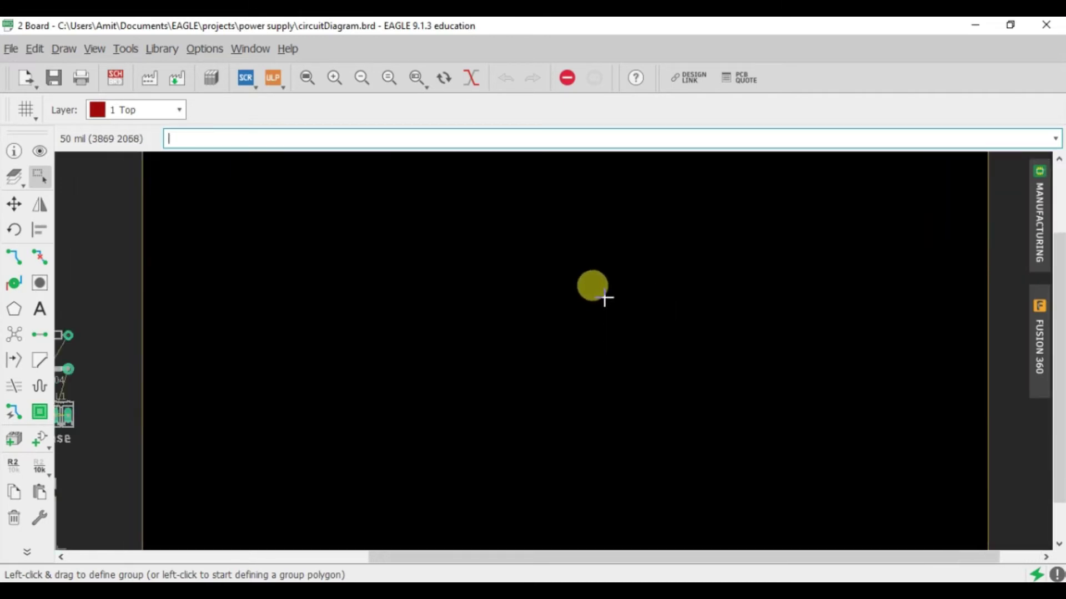
scroll(605, 299, "down", 2)
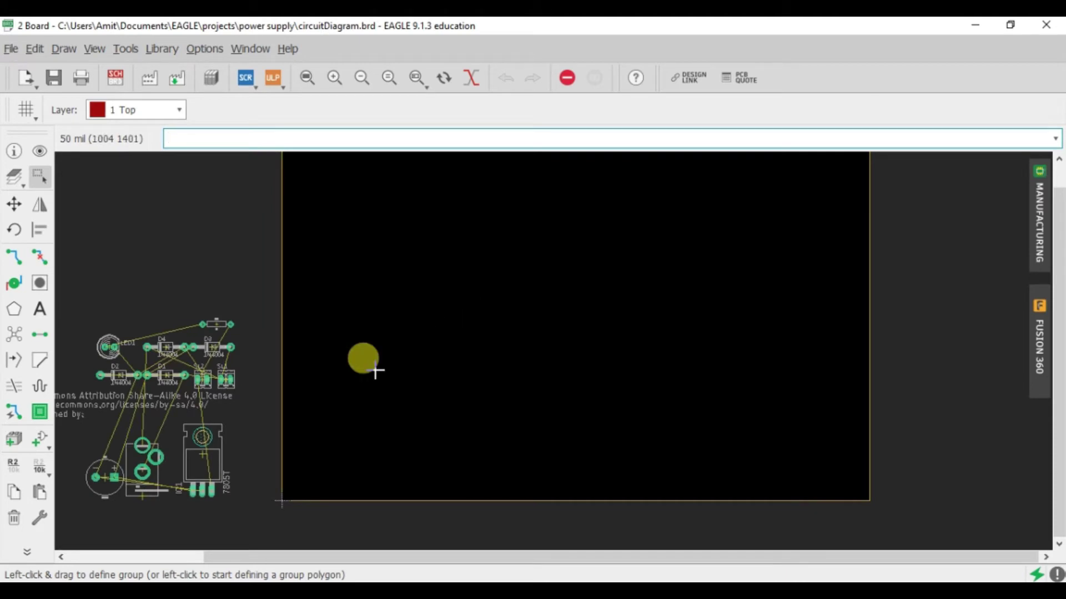
middle_click_drag(157, 271, 226, 274)
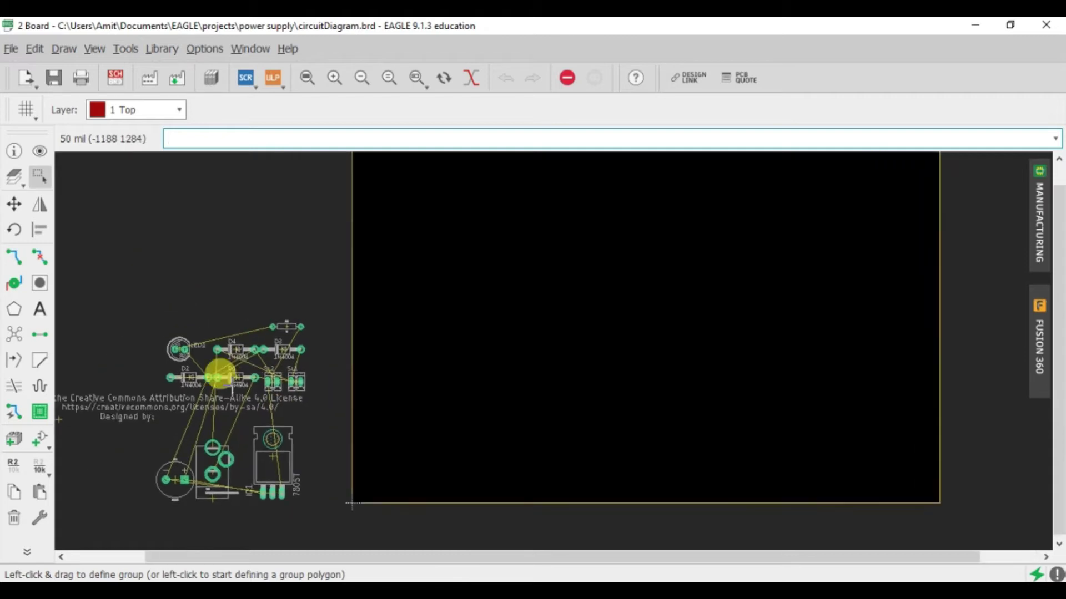
scroll(183, 383, "up", 1)
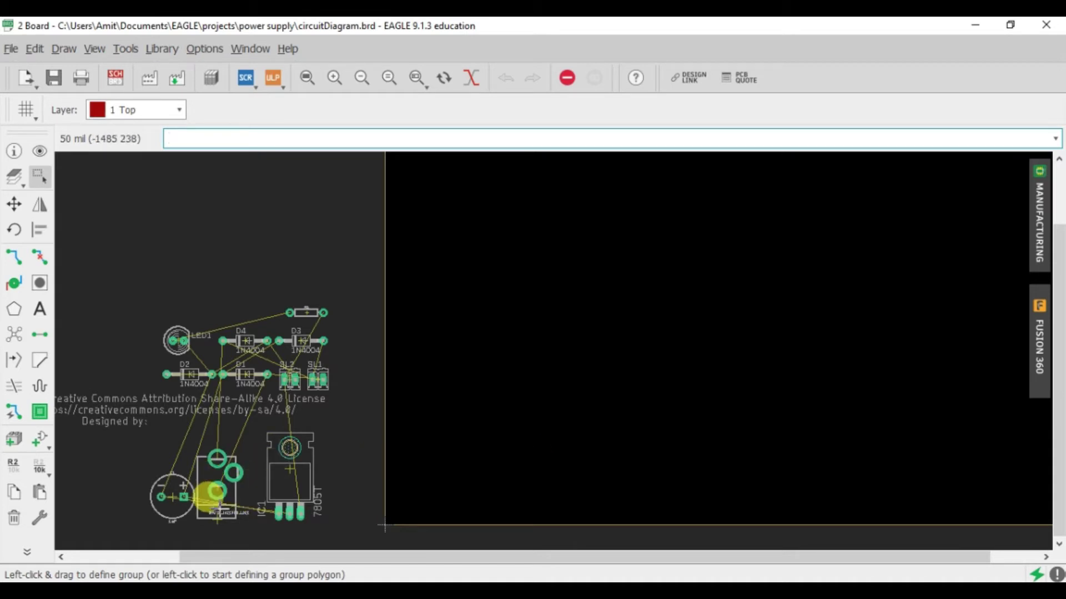
Place the power jack, turned a quarter turn, near the board's top
right_click(216, 522, "ctrl")
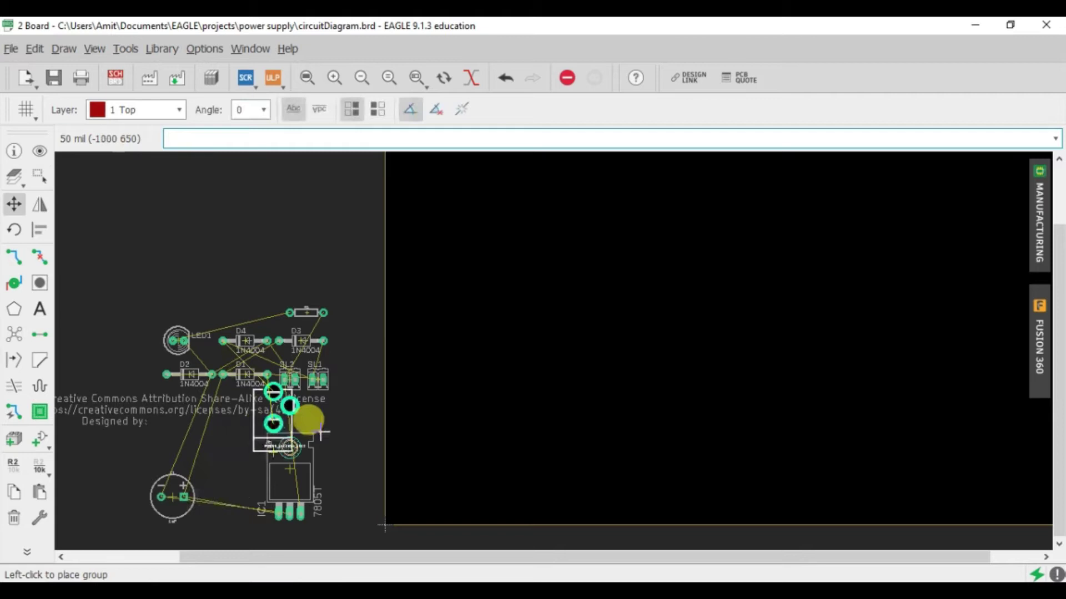
right_click(524, 321)
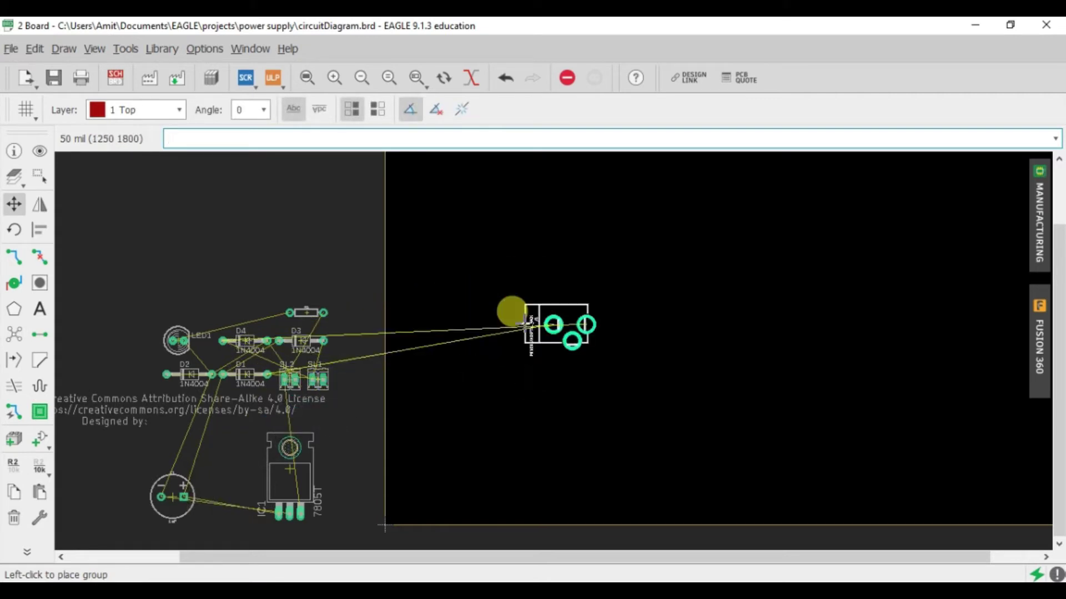
left_click(474, 240)
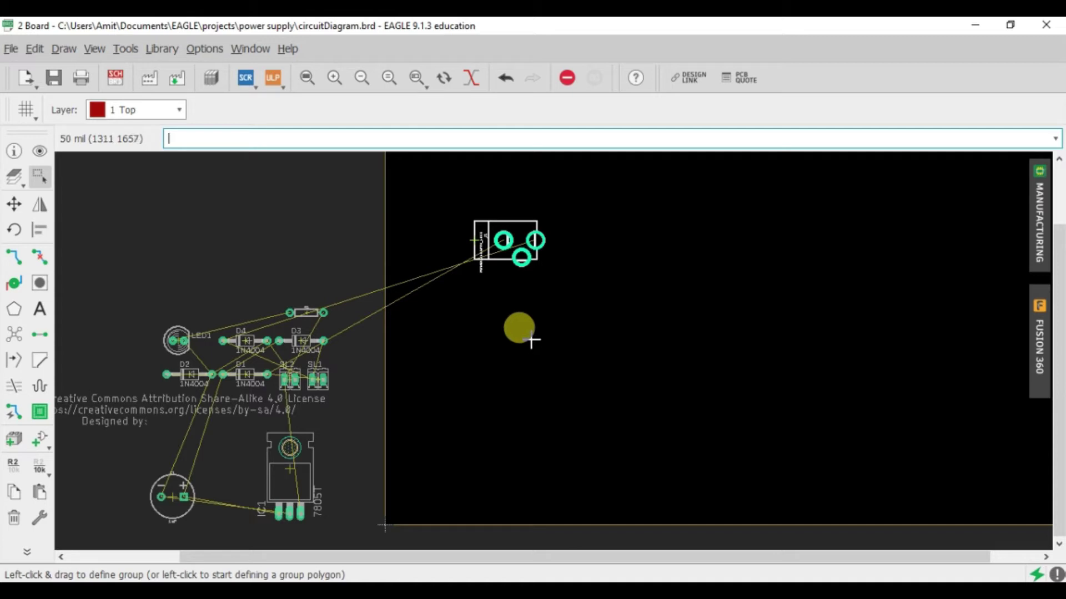
scroll(499, 244, "up", 2)
scroll(433, 291, "down", 1)
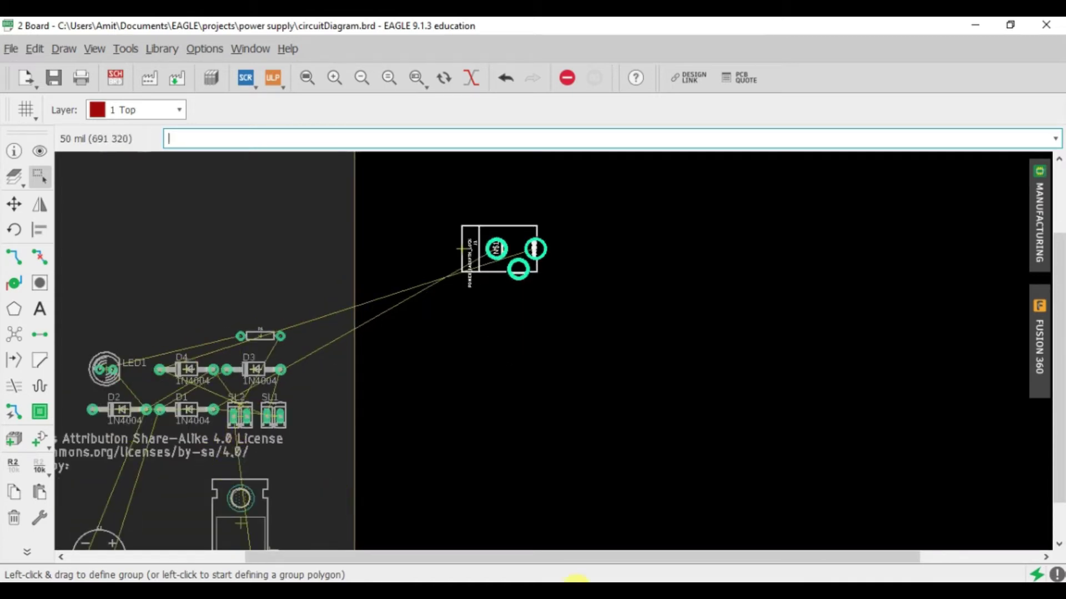
scroll(305, 347, "up", 2)
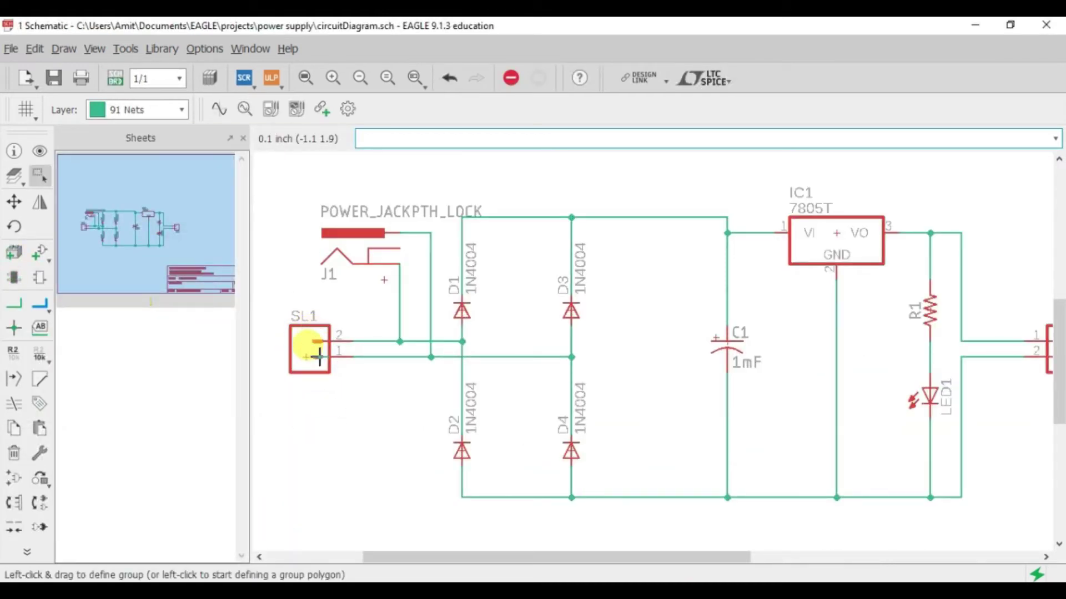
Place connector SL1 rotated with vertical pads, just below the power jack
key("alt+Tab")
scroll(261, 408, "up", 3)
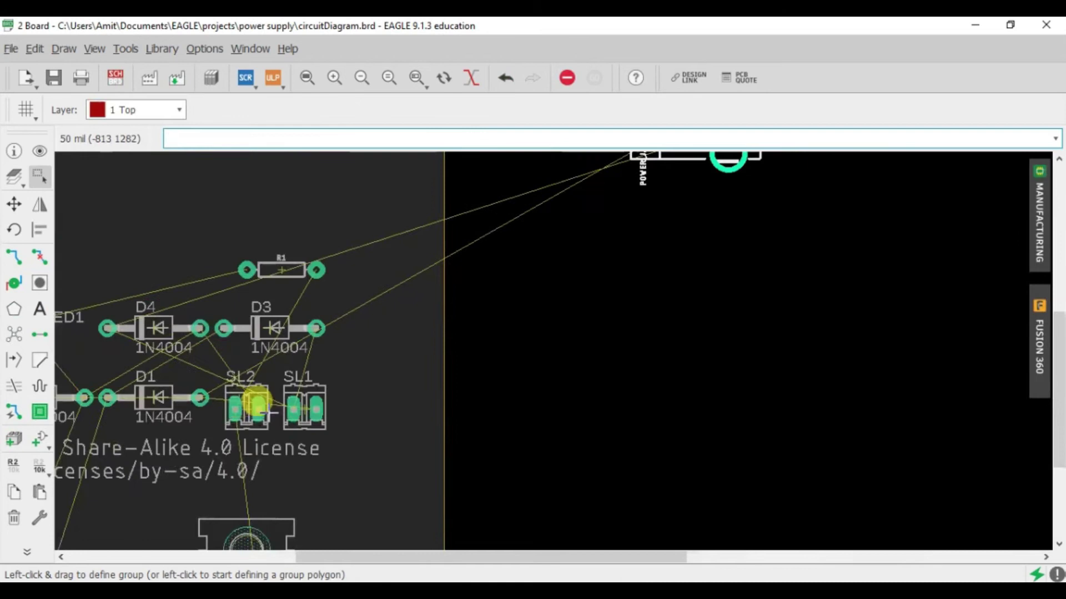
right_click(293, 404, "ctrl")
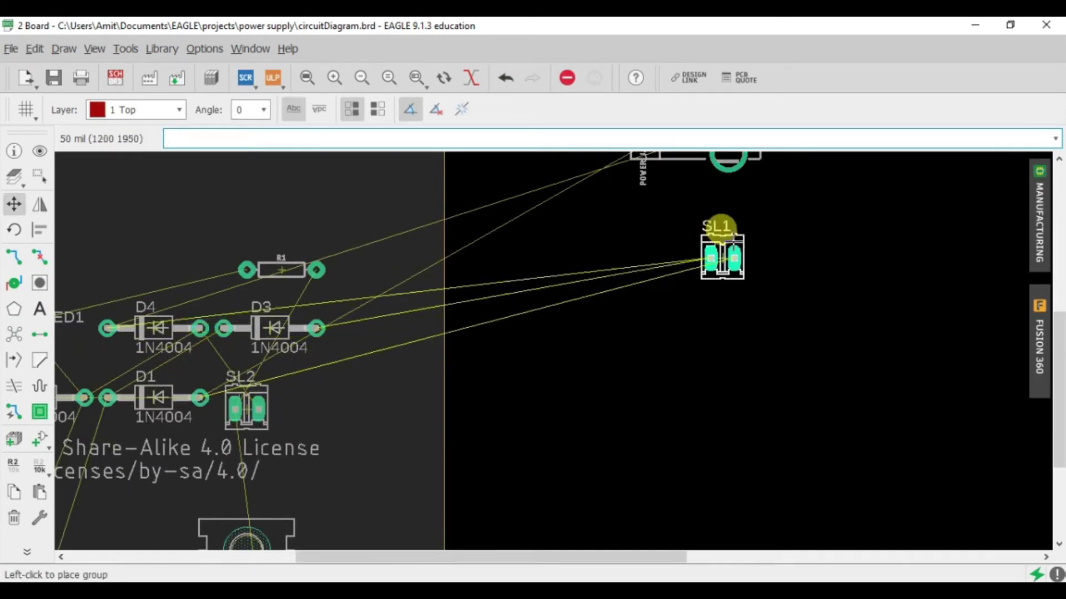
right_click(724, 197)
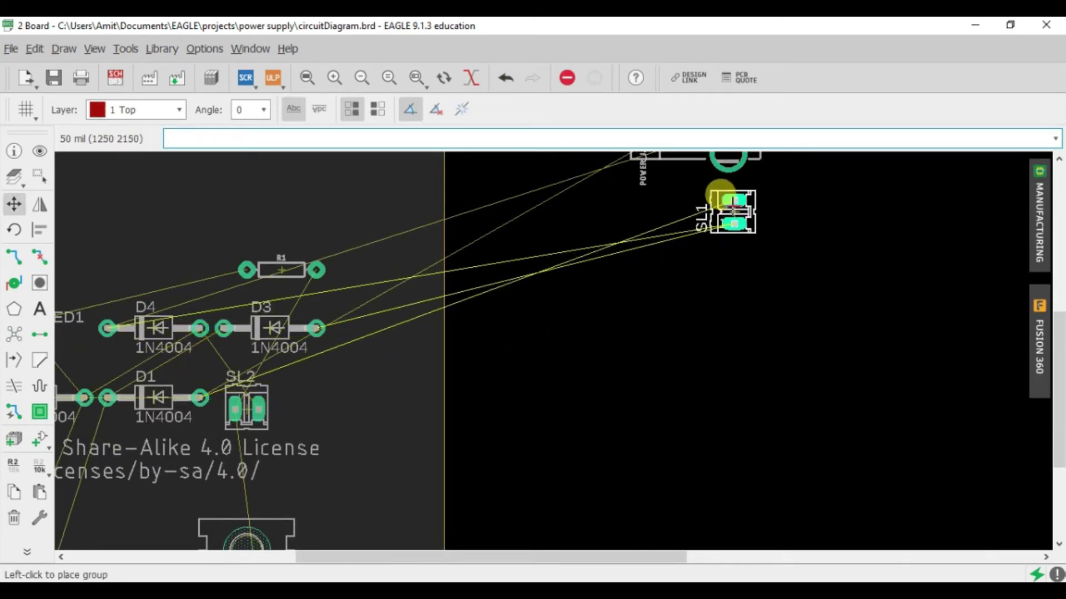
left_click(717, 190)
right_click(720, 199, "ctrl")
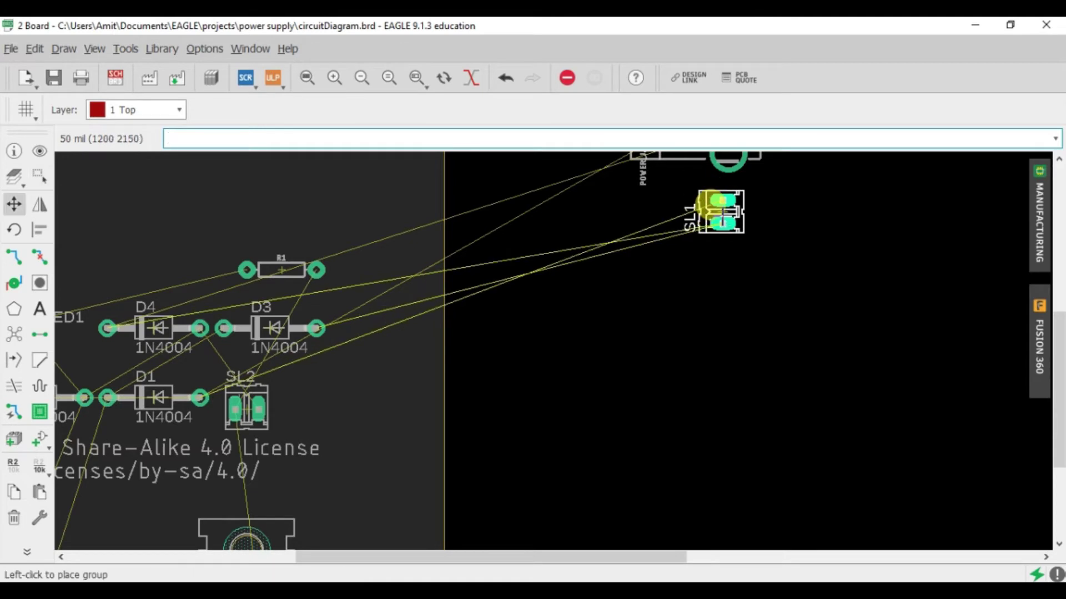
left_click(720, 221)
scroll(350, 423, "down", 2)
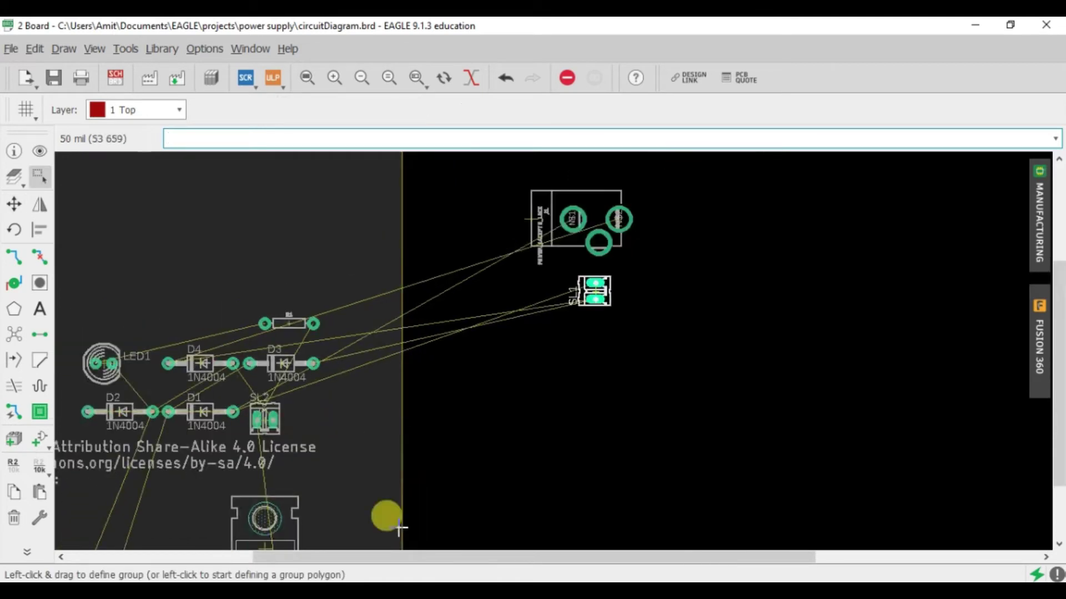
Check the schematic, then stand diode D1 upright at the board's top right
key("alt+Tab")
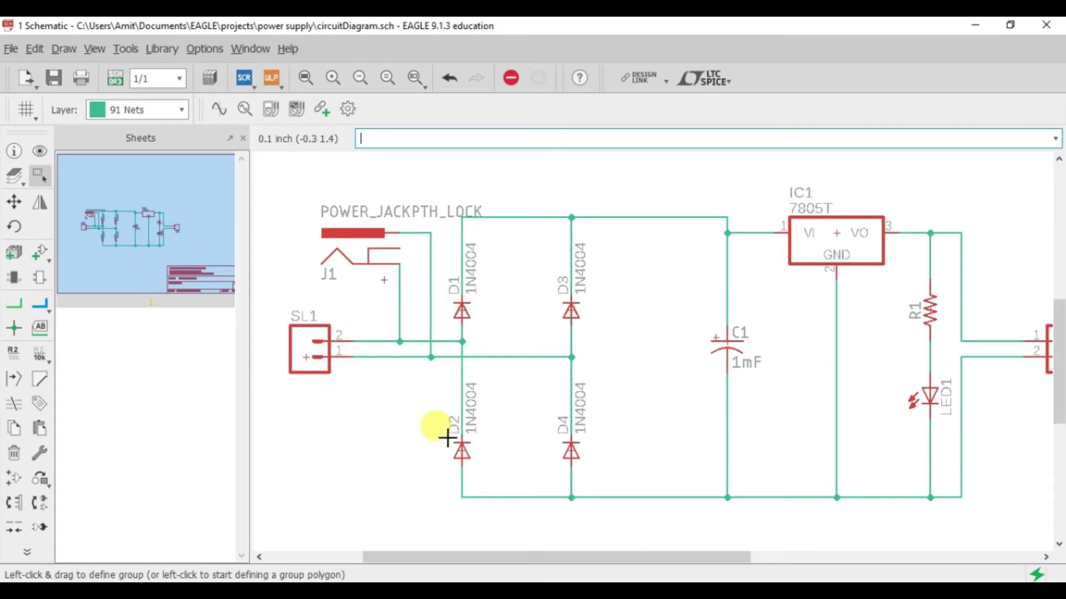
key("alt+Tab")
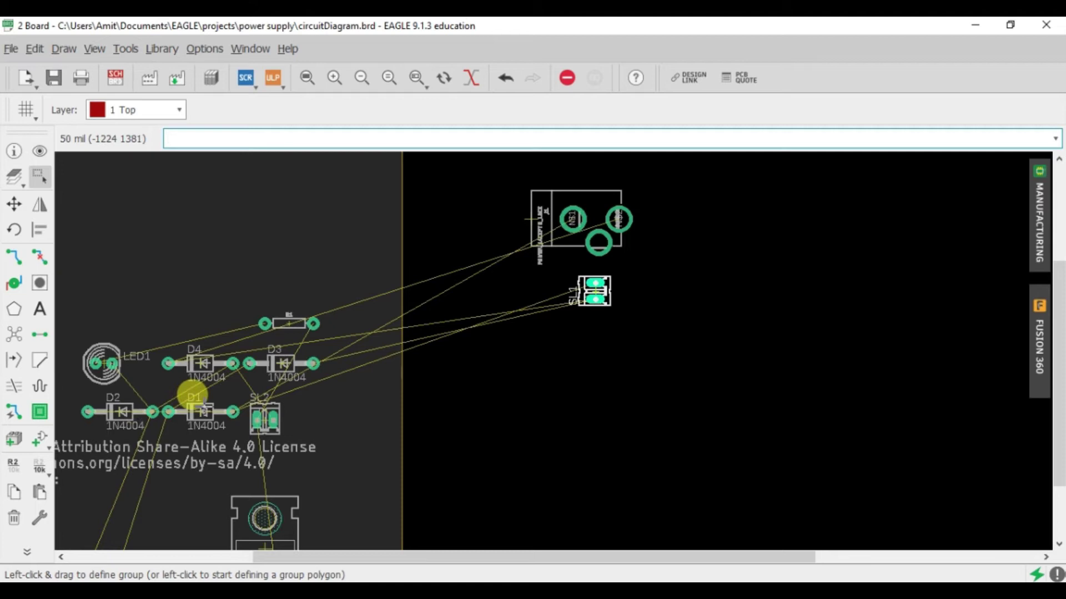
right_click(457, 371, "ctrl")
key("Escape")
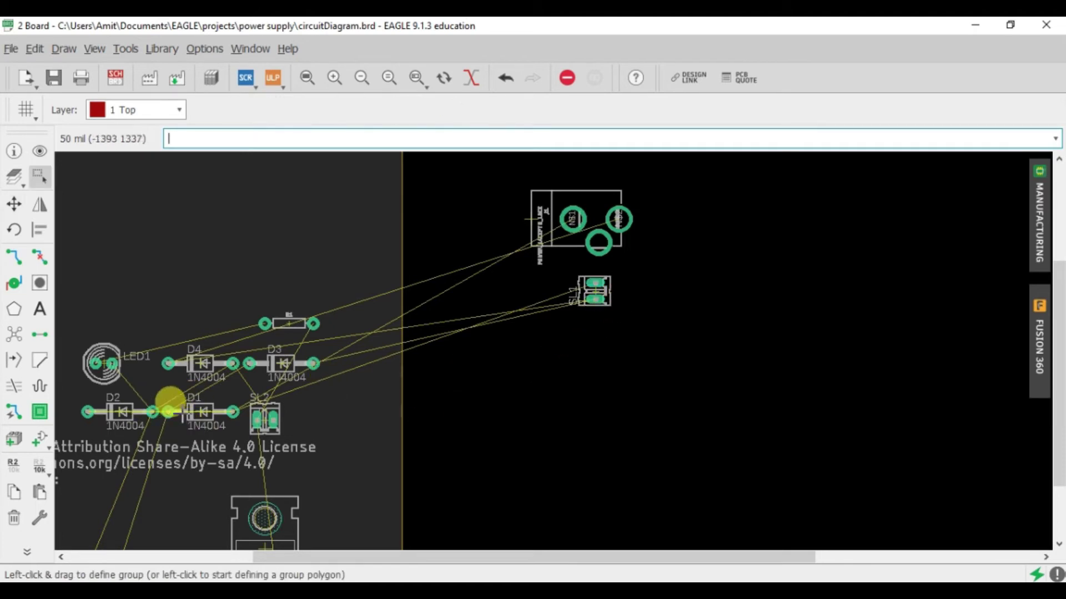
left_click(190, 409)
right_click(309, 393, "ctrl")
key("Escape")
right_click(192, 409, "ctrl")
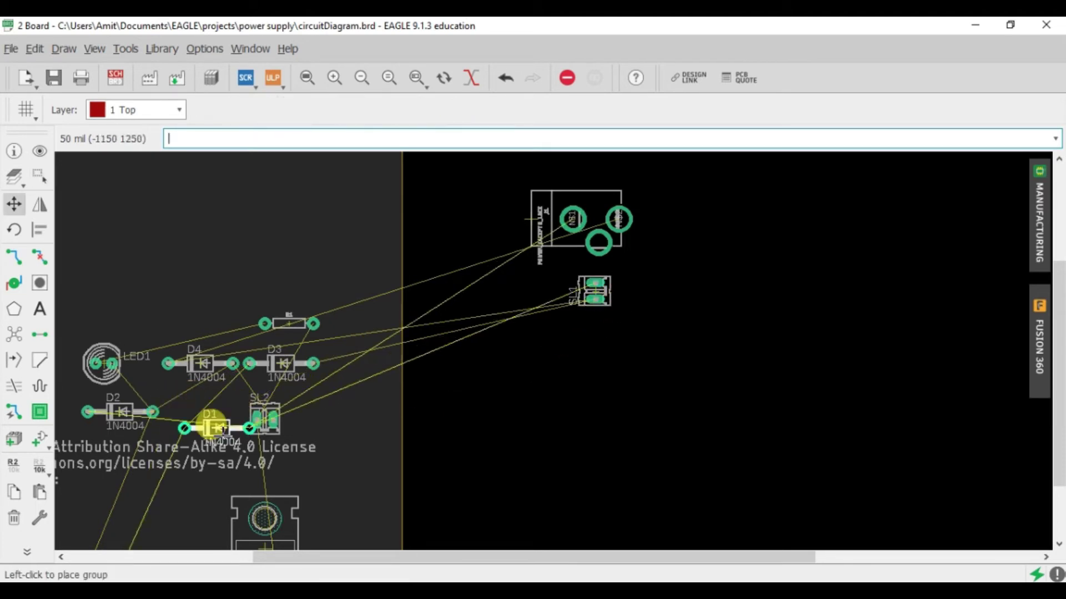
right_click(720, 253)
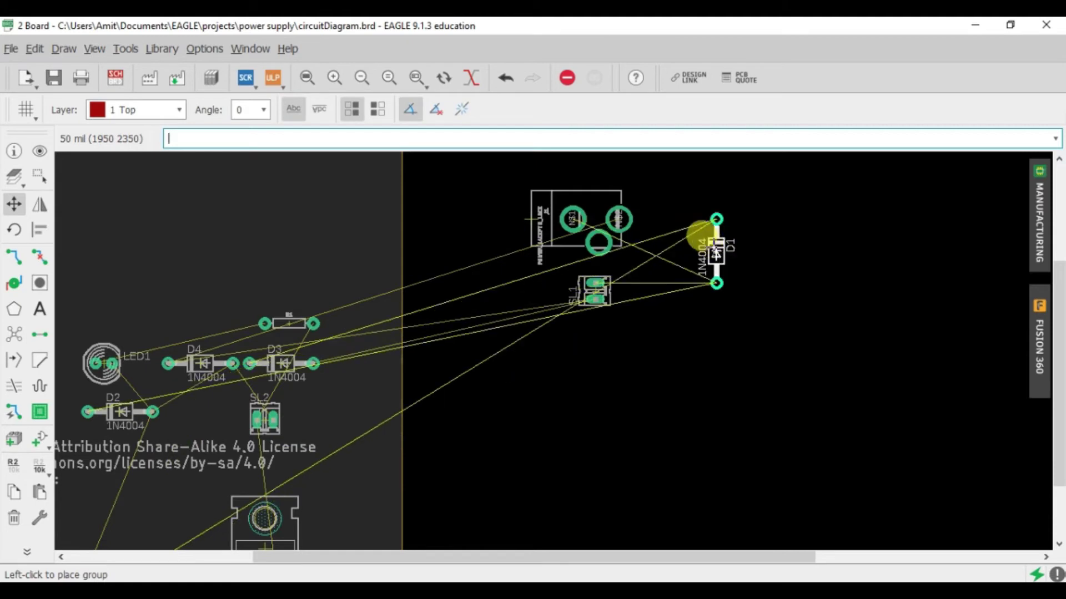
left_click(700, 228)
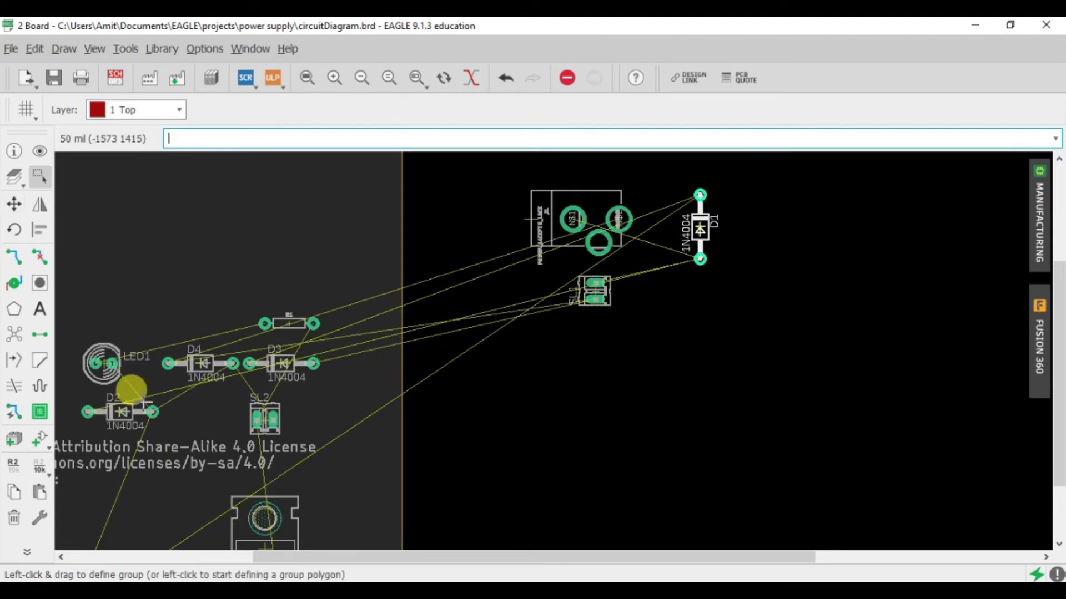
Place diode D2 upright below D1, then try shifting it left
left_click_drag(163, 390, 123, 416)
right_click(122, 413, "ctrl")
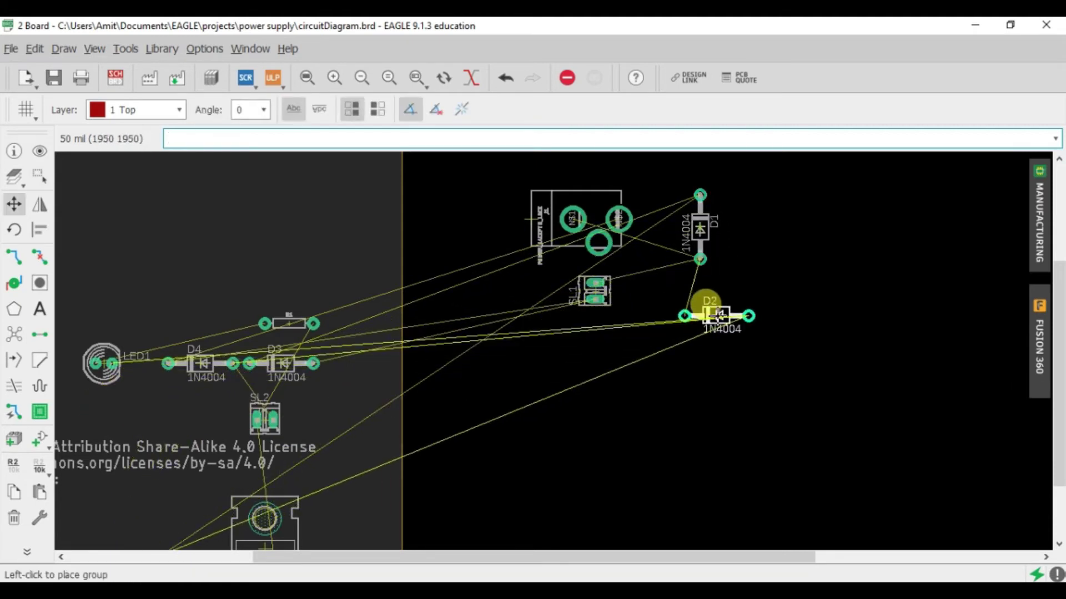
right_click(705, 311)
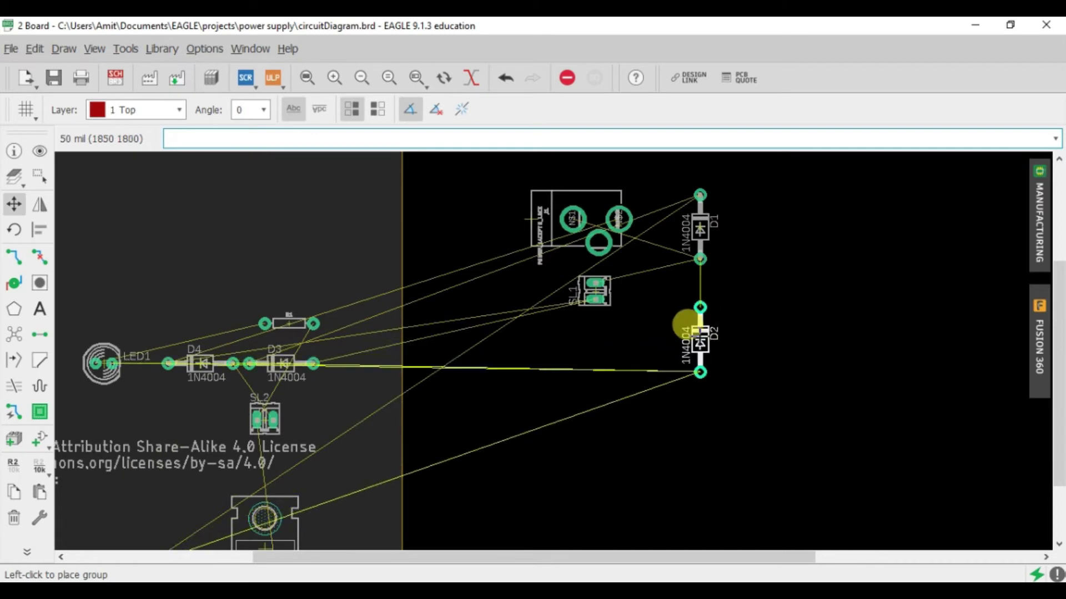
left_click(688, 323)
scroll(694, 276, "up", 2)
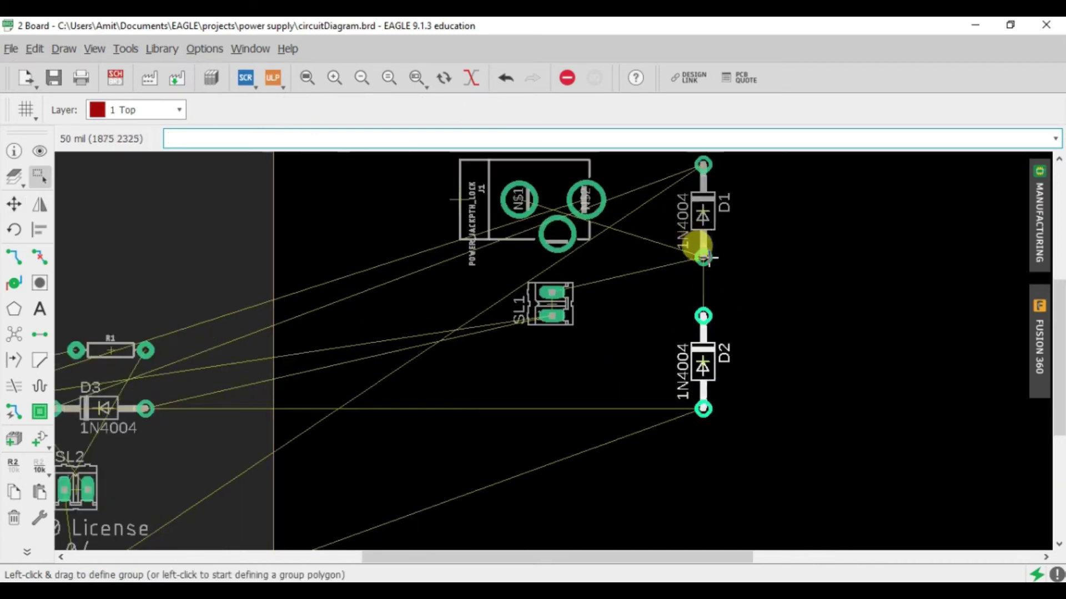
scroll(682, 305, "down", 1)
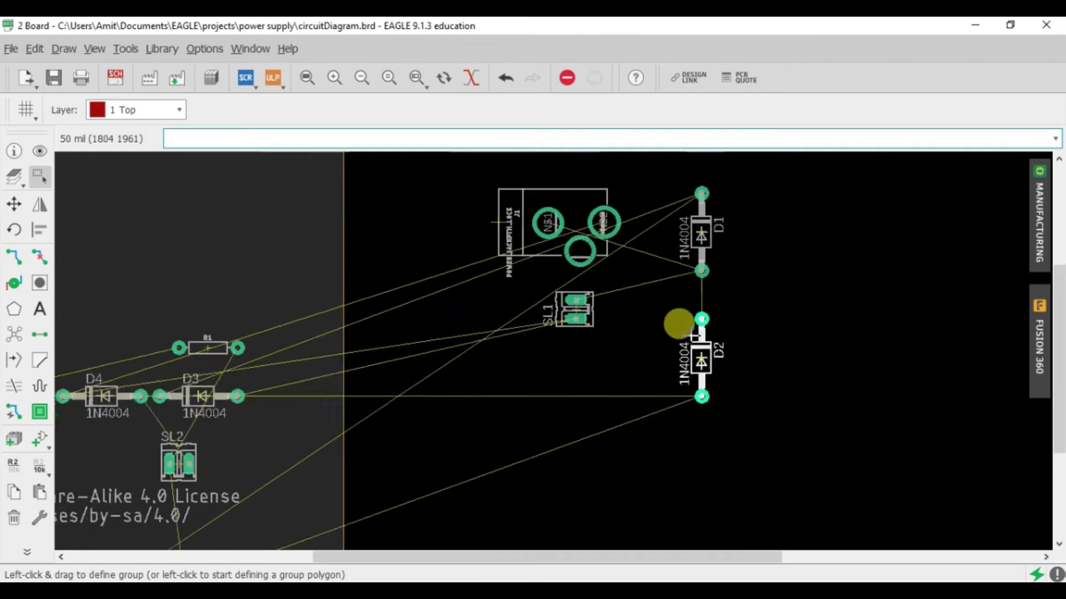
scroll(678, 319, "down", 2)
left_click_drag(700, 347, 548, 383)
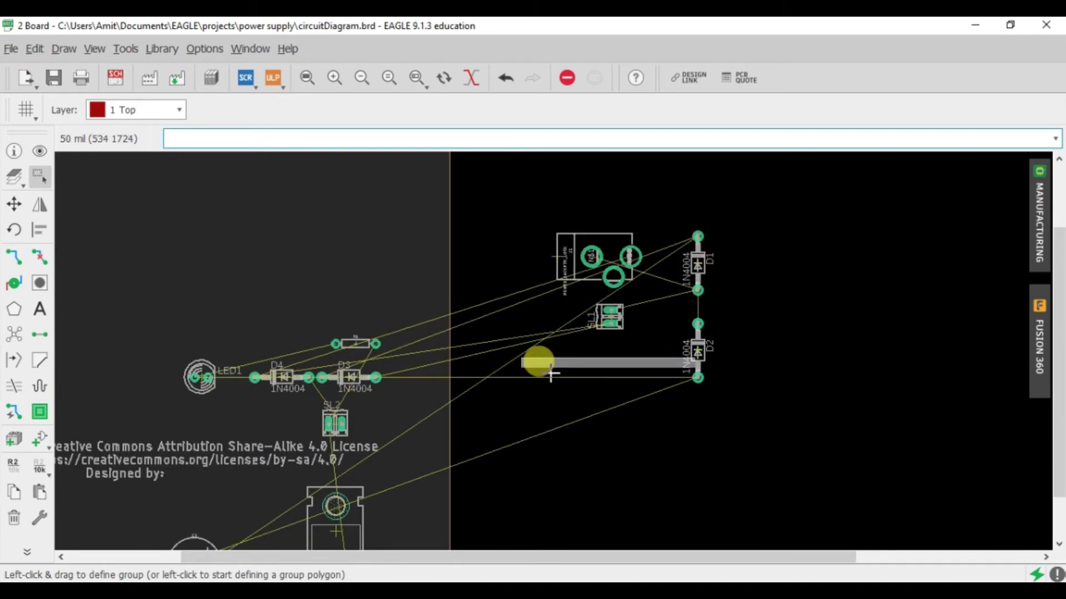
left_click(666, 361)
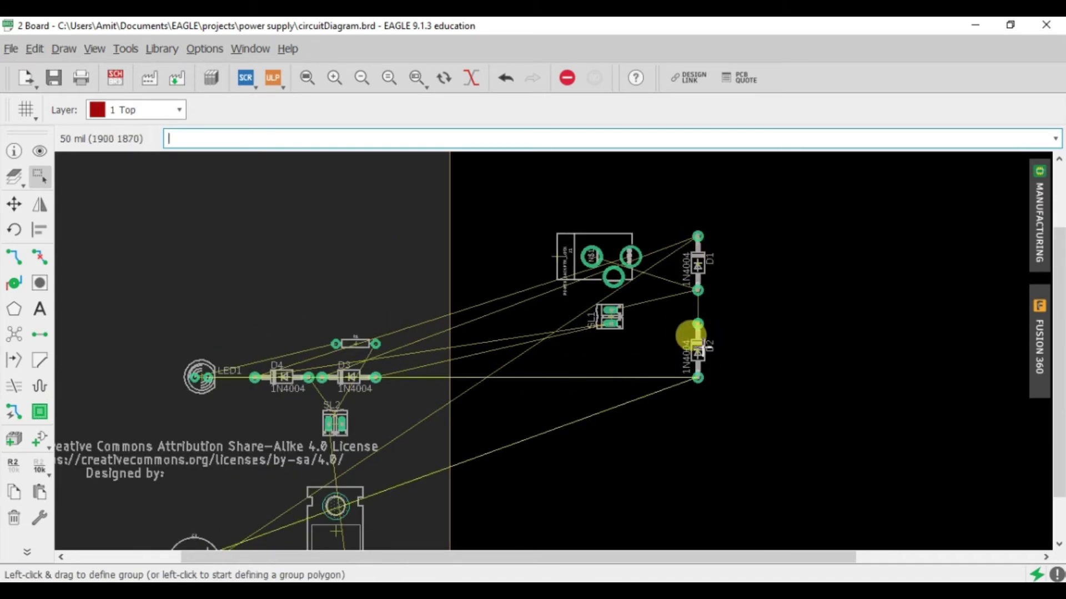
left_click(461, 368)
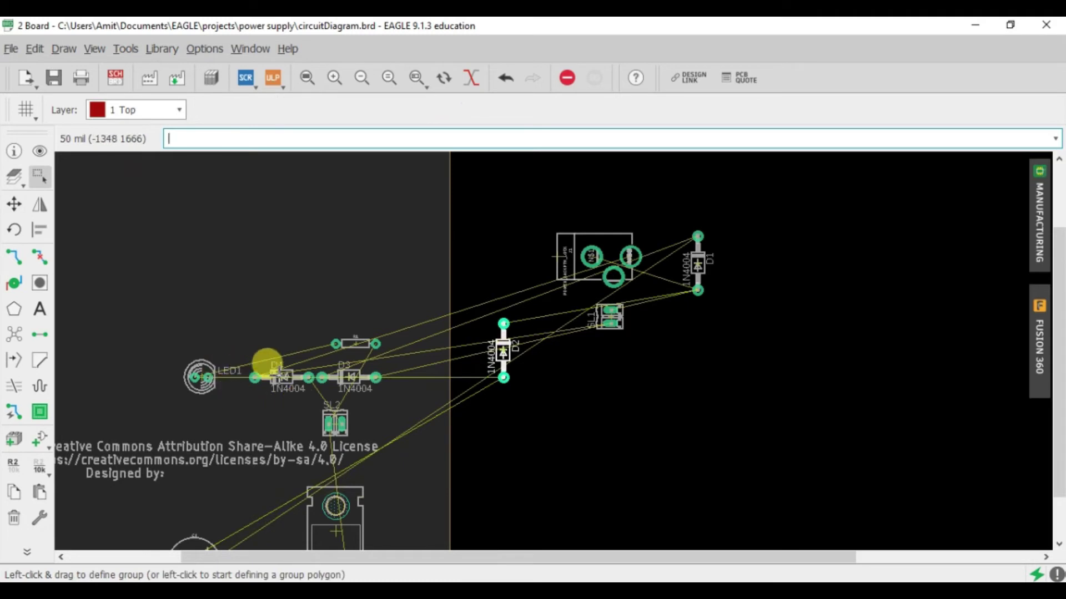
right_click(357, 352, "ctrl")
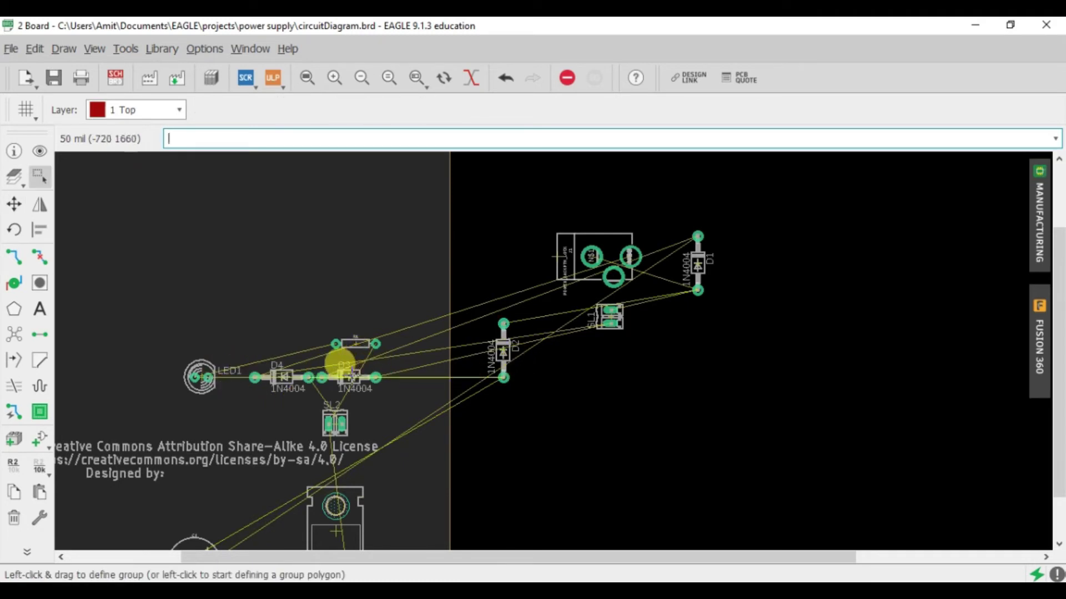
left_click(378, 347)
Move diode D3 above the power jack and return D2 just below D1
left_click(347, 376)
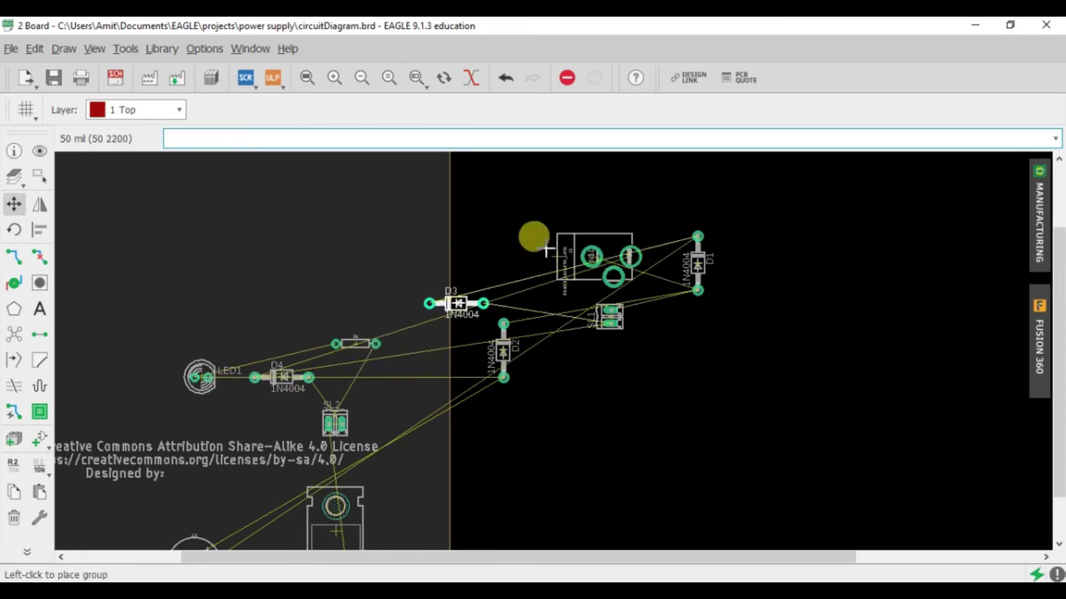
left_click(622, 203)
left_click(39, 176)
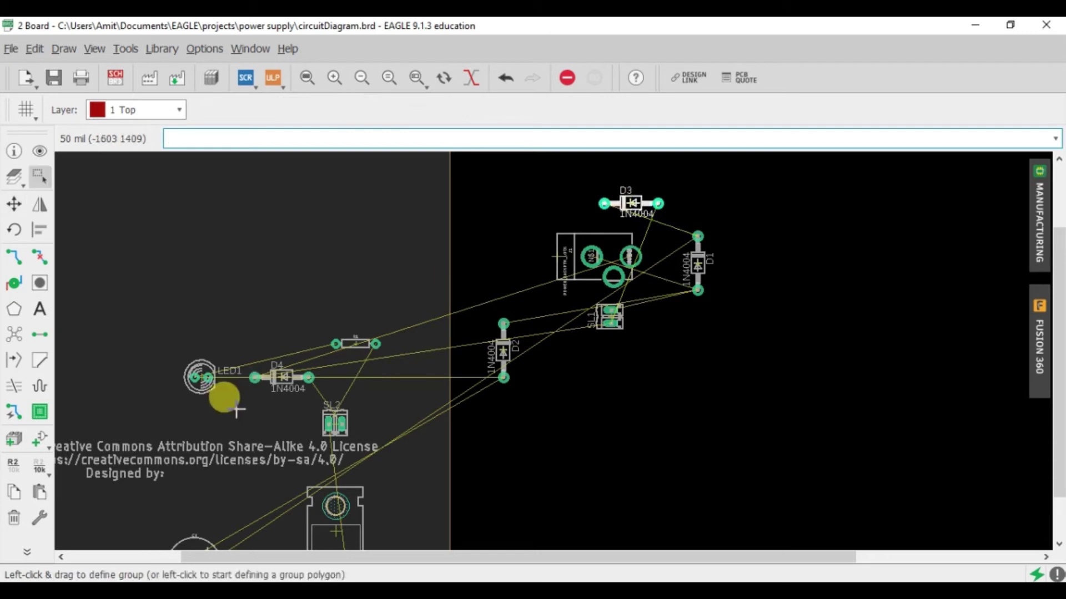
left_click(487, 343)
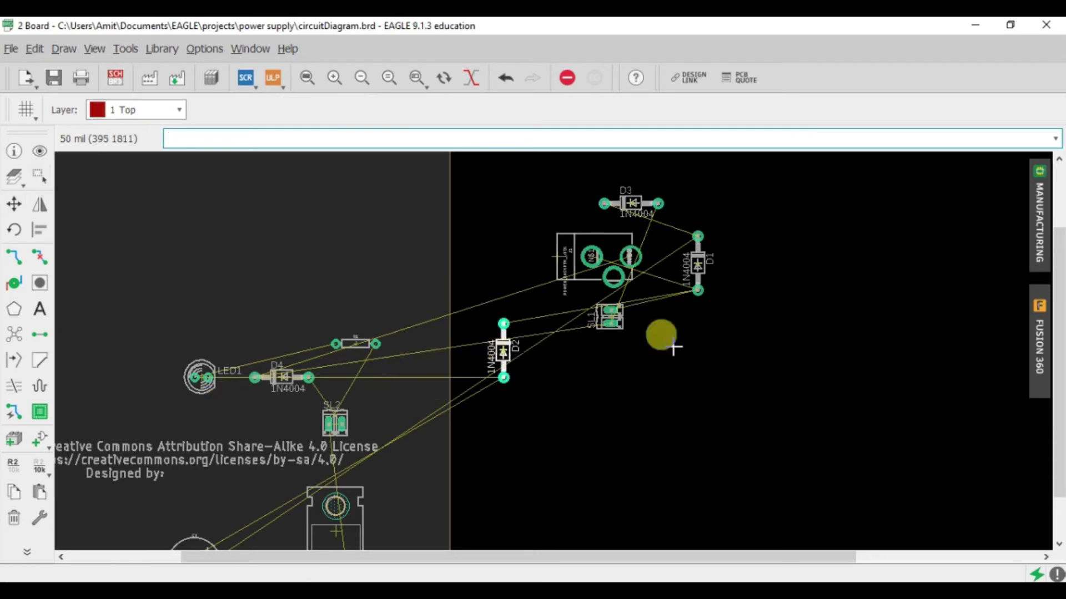
key("F7")
right_click(662, 340, "ctrl")
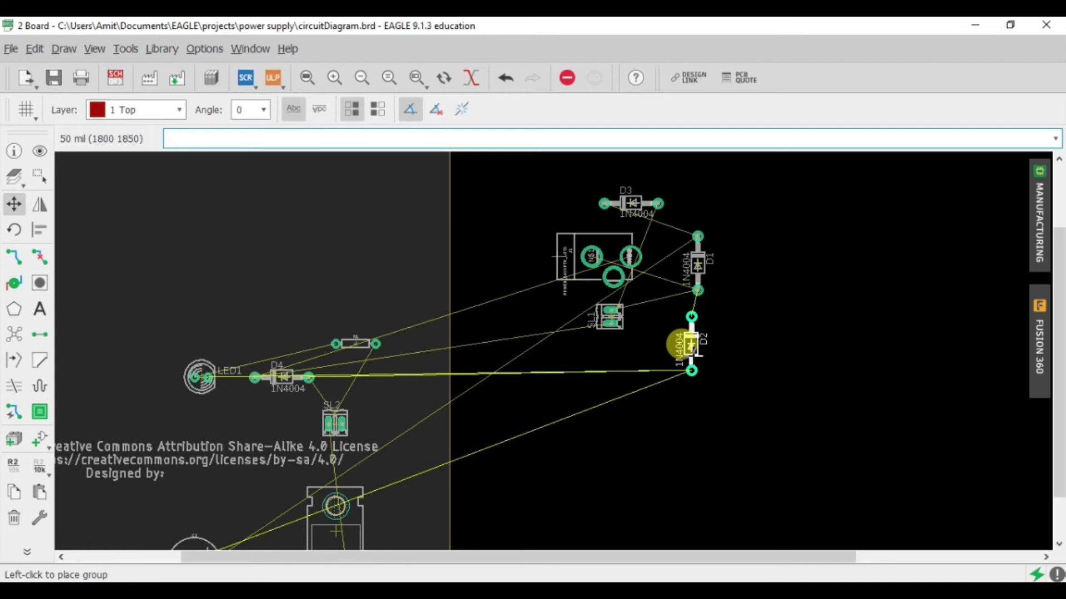
left_click(688, 327)
Turn D3 upright beside D1 and place D4 beside D2, completing the 2×2 block
left_click(611, 201)
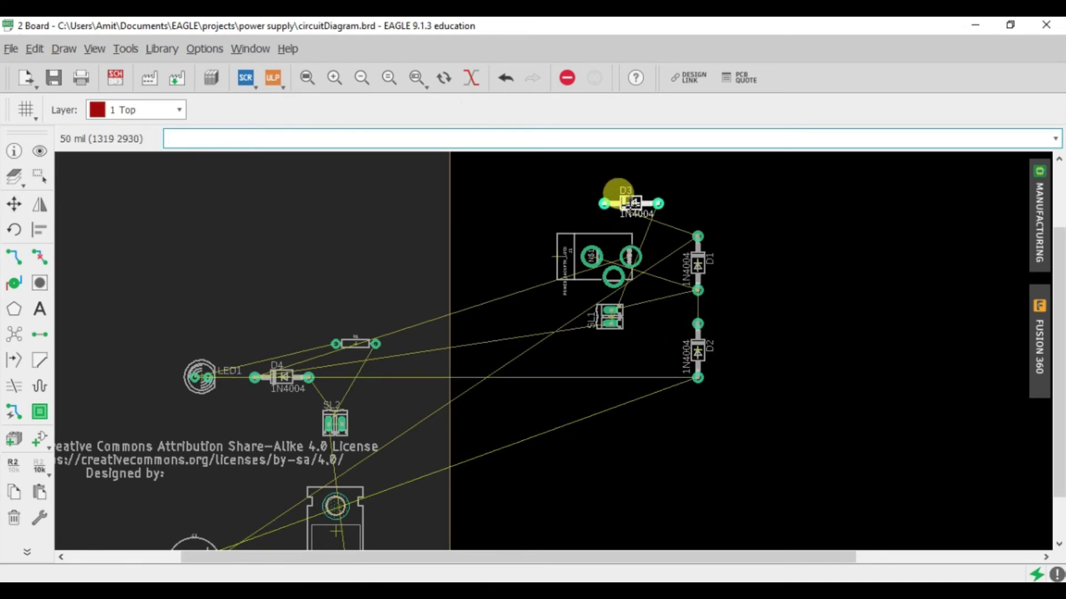
key("F7")
right_click(616, 198, "ctrl")
right_click(749, 239)
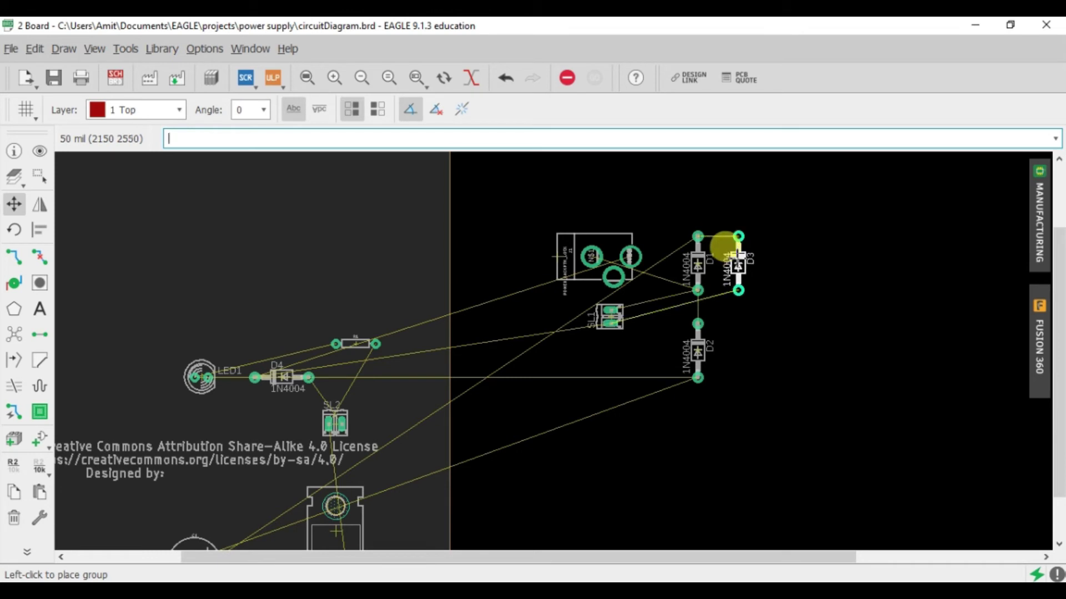
left_click(725, 243)
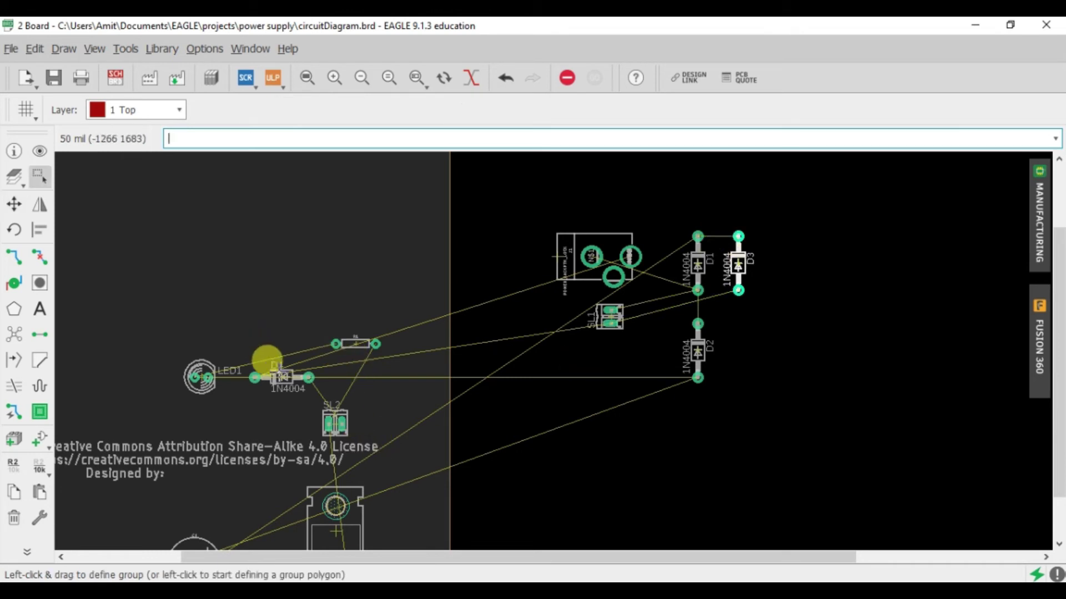
left_click(269, 367)
right_click(269, 368, "ctrl")
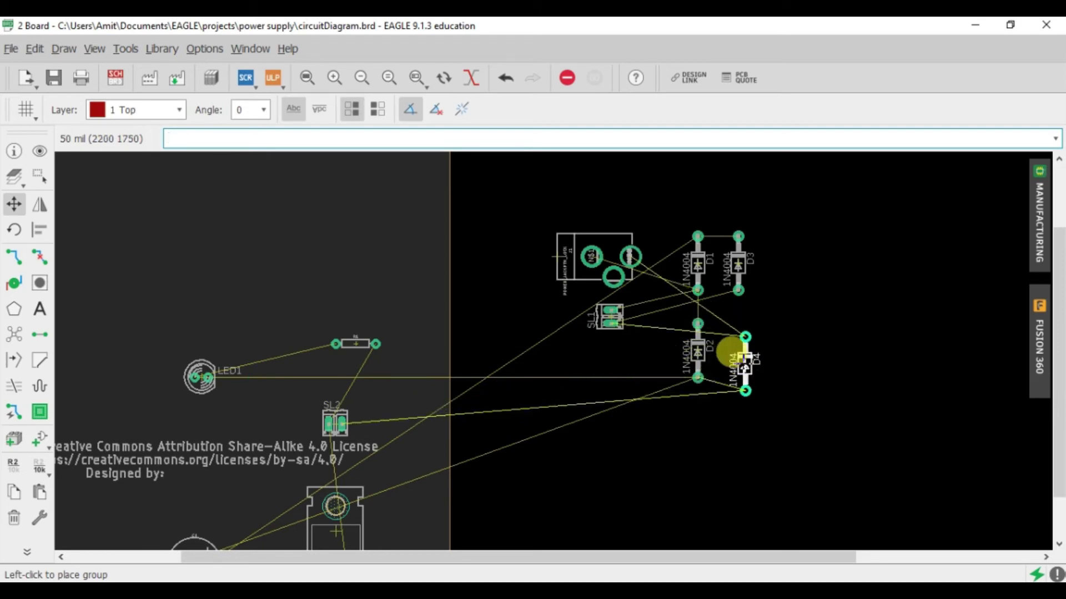
left_click(737, 349)
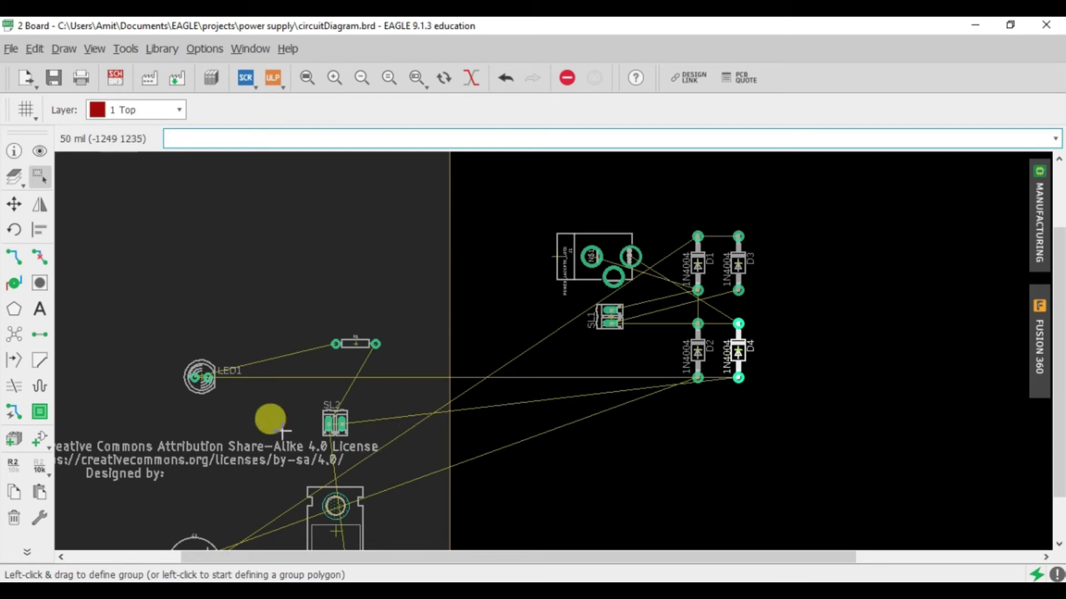
Zoom out and move capacitor C1 onto the board beside the diode block
scroll(299, 486, "down", 1)
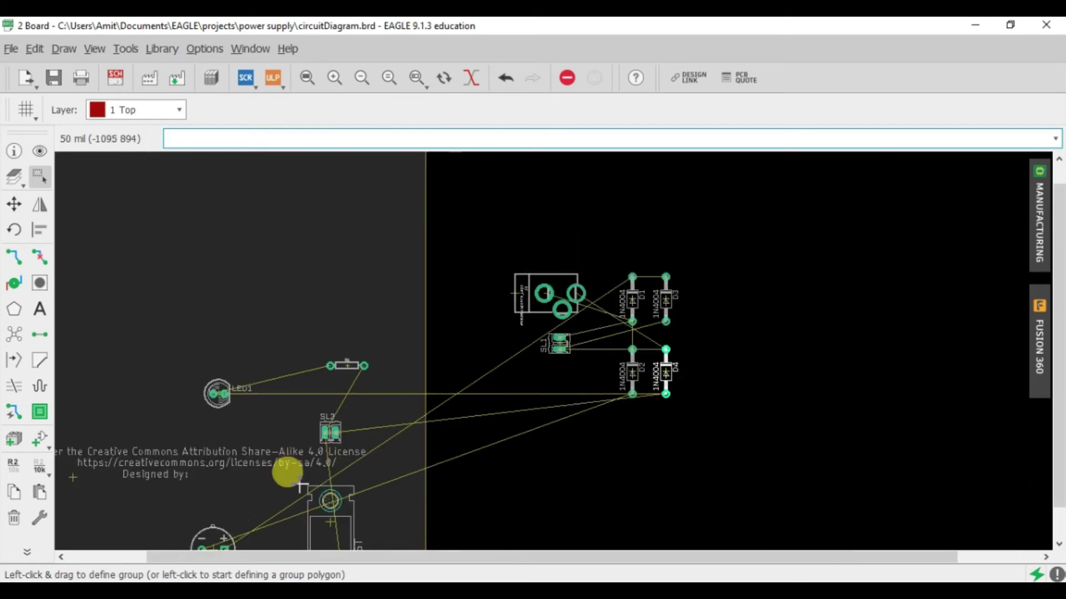
left_click(225, 533)
scroll(224, 533, "down", 1)
middle_click_drag(224, 533, 267, 449)
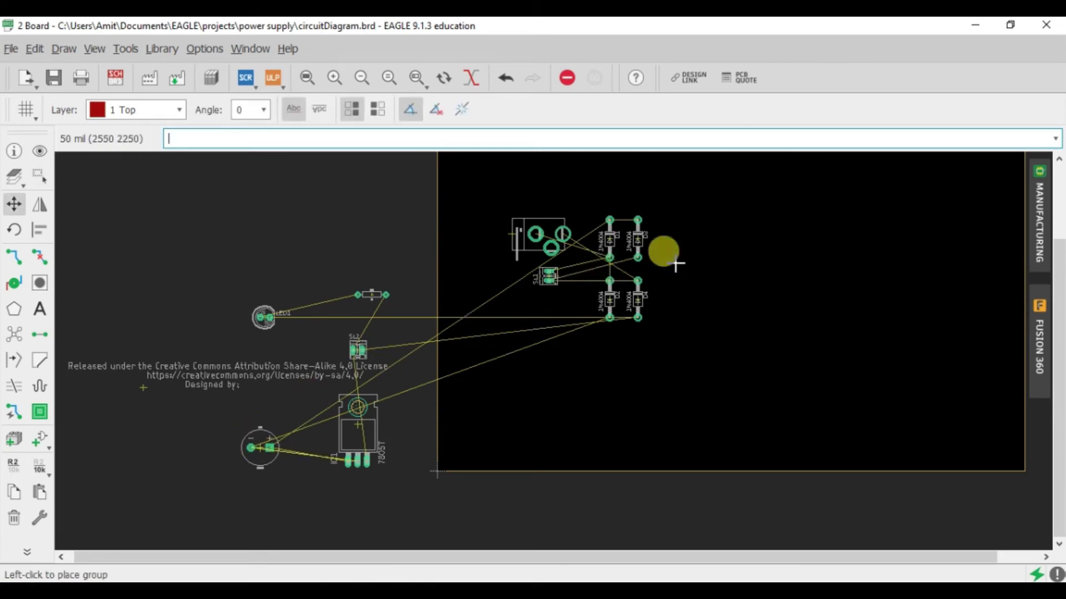
left_click_drag(260, 447, 699, 252)
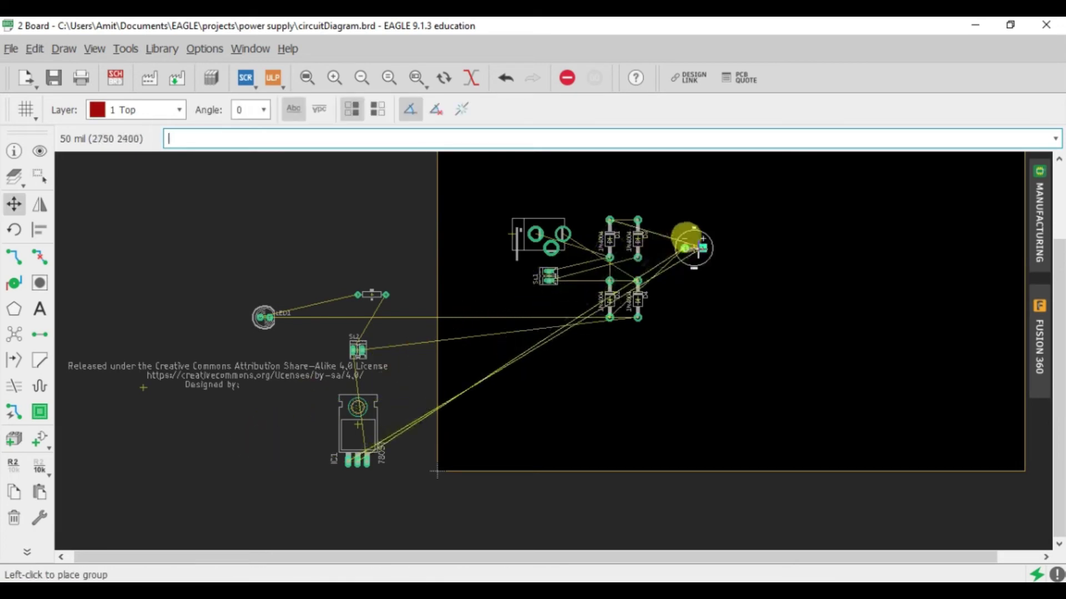
left_click(698, 253)
type("move")
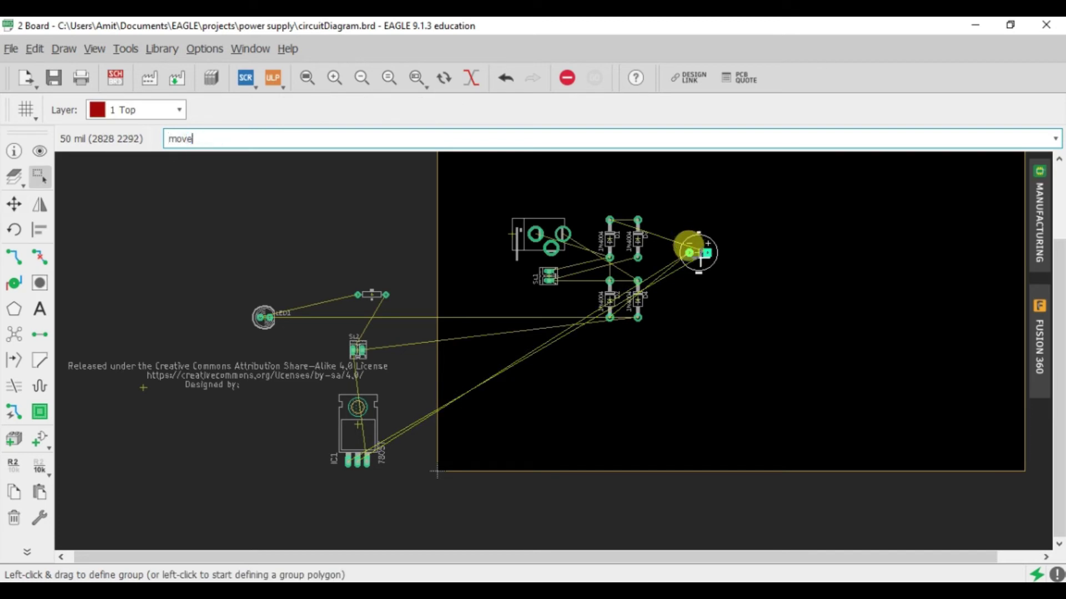
Restart the move, leave the marked group in place, and pick up regulator IC1
key("Return")
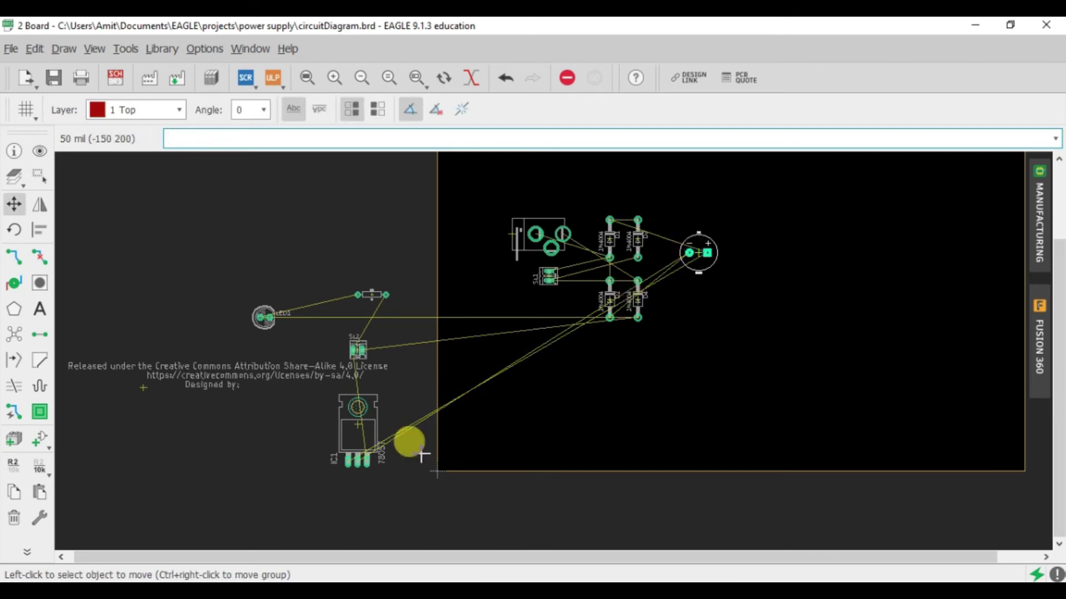
right_click(362, 424, "ctrl")
left_click(359, 425)
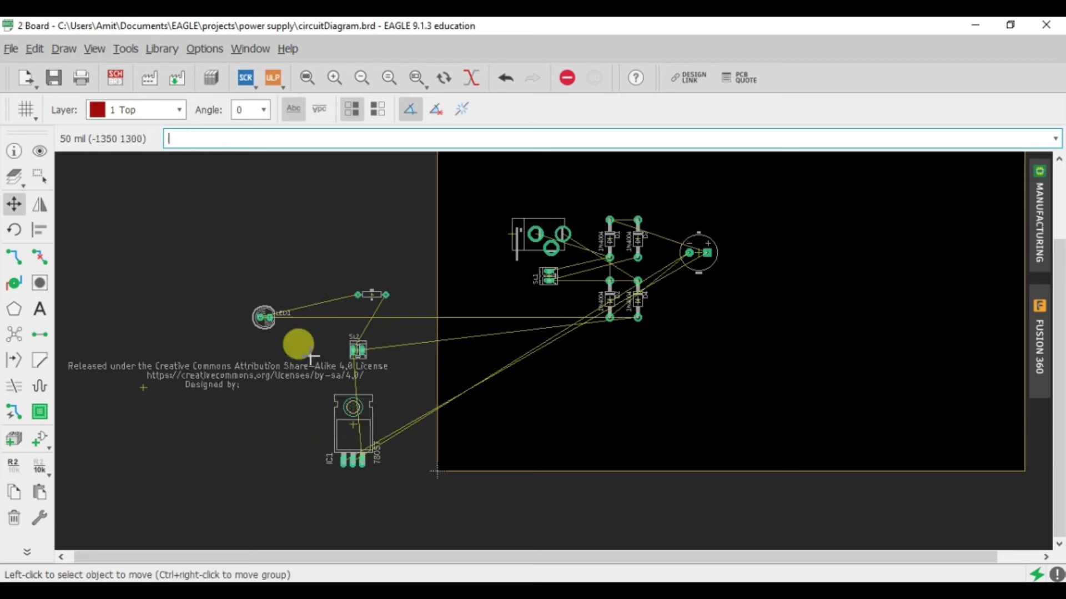
left_click(348, 430)
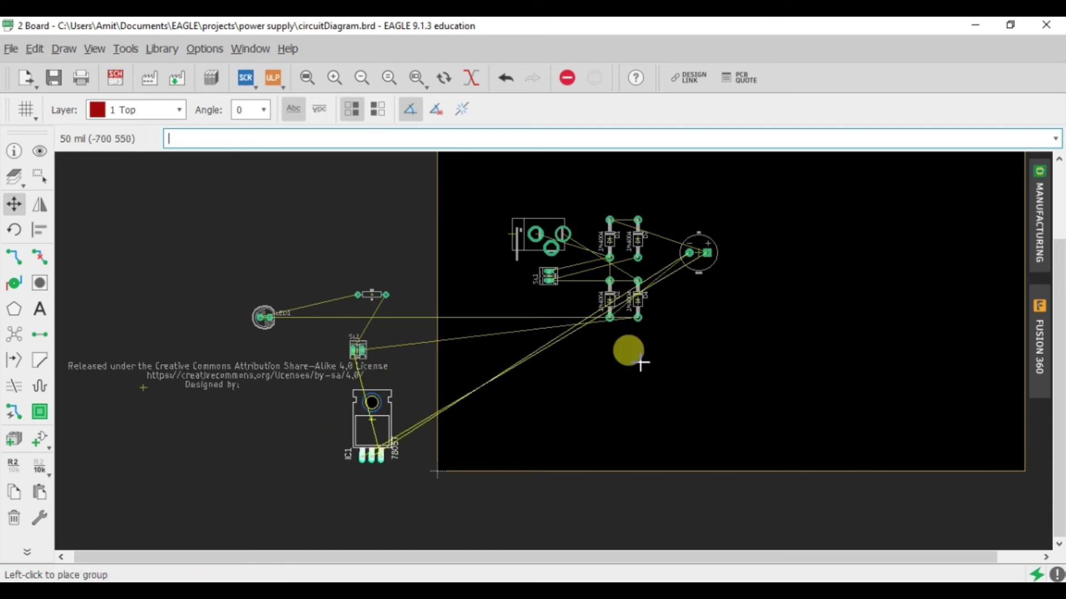
Place IC1 at the upper right and rotate the capacitor a quarter turn beside the diode bridge
left_click(782, 204)
scroll(659, 248, "up", 2)
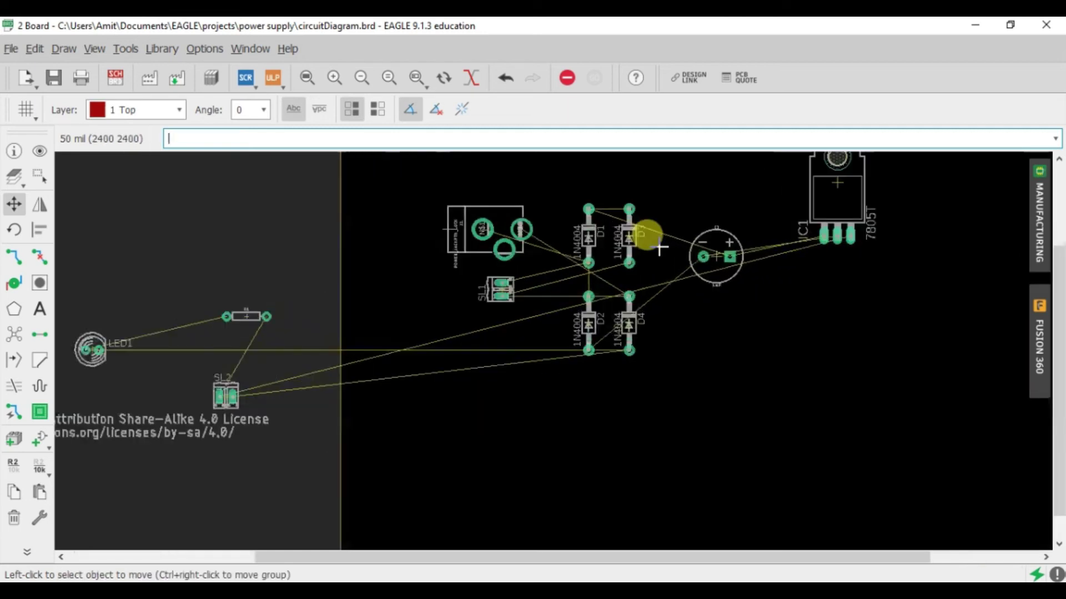
left_click(717, 255)
right_click(716, 276)
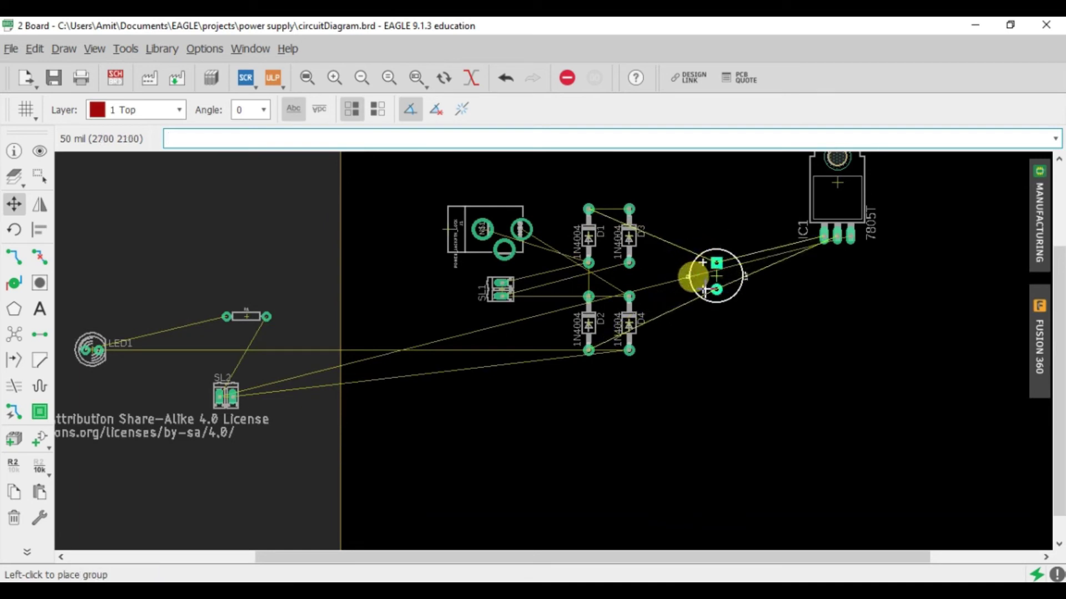
left_click(696, 282)
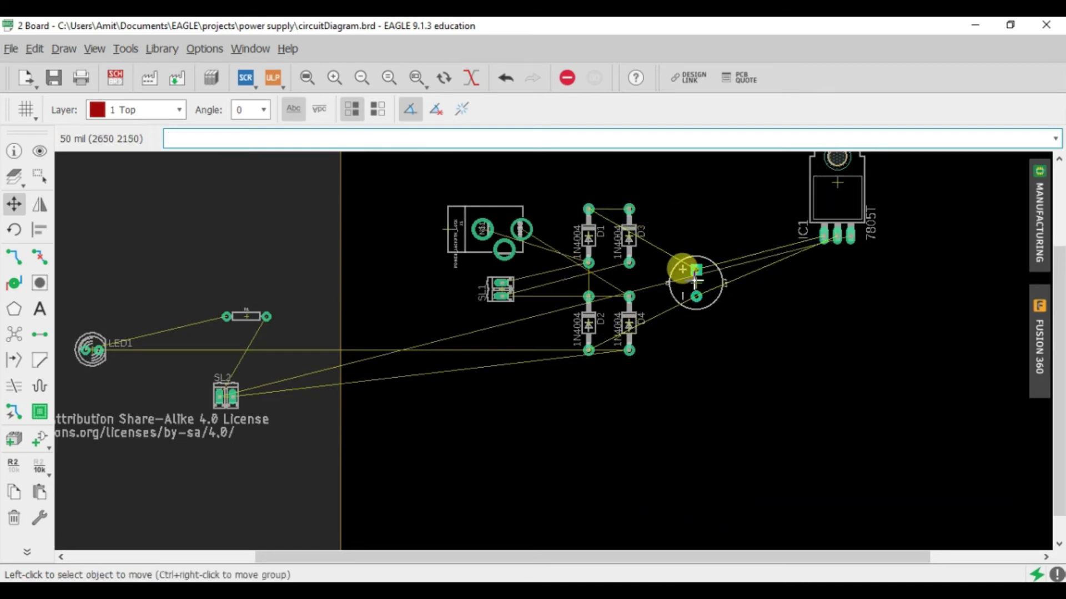
left_click(838, 187)
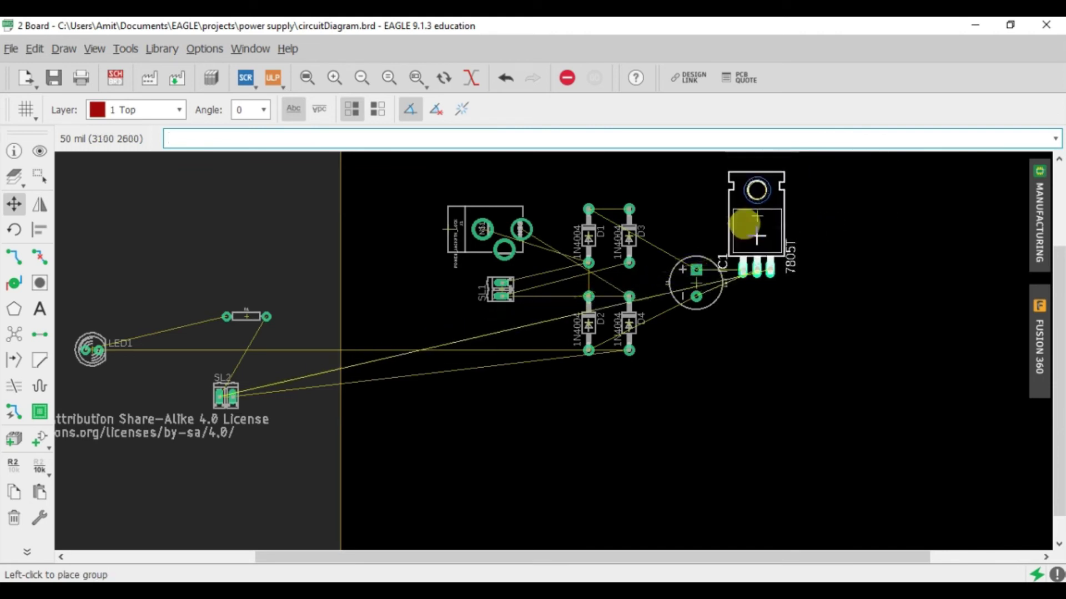
left_click(766, 197)
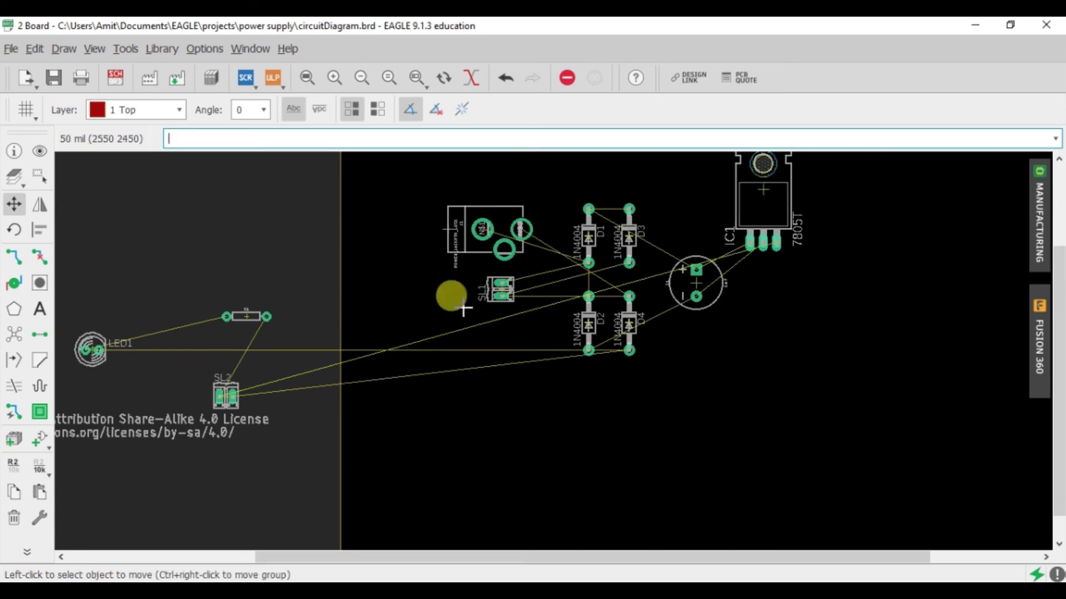
Stand R1 vertically right of the regulator, put LED1 below it, and rotate SL2 into position
left_click(242, 318)
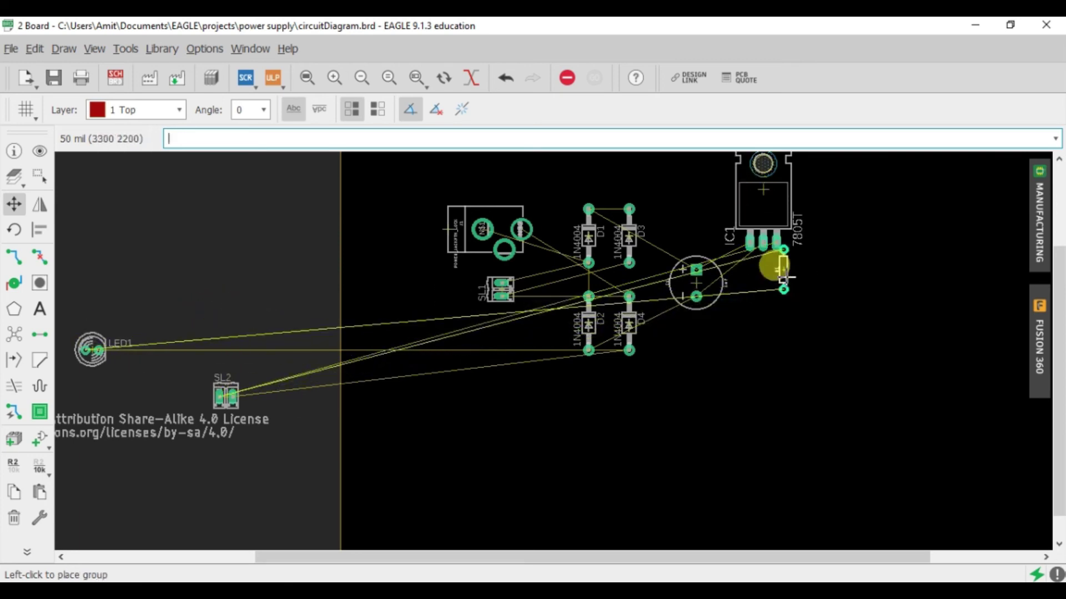
right_click(830, 300)
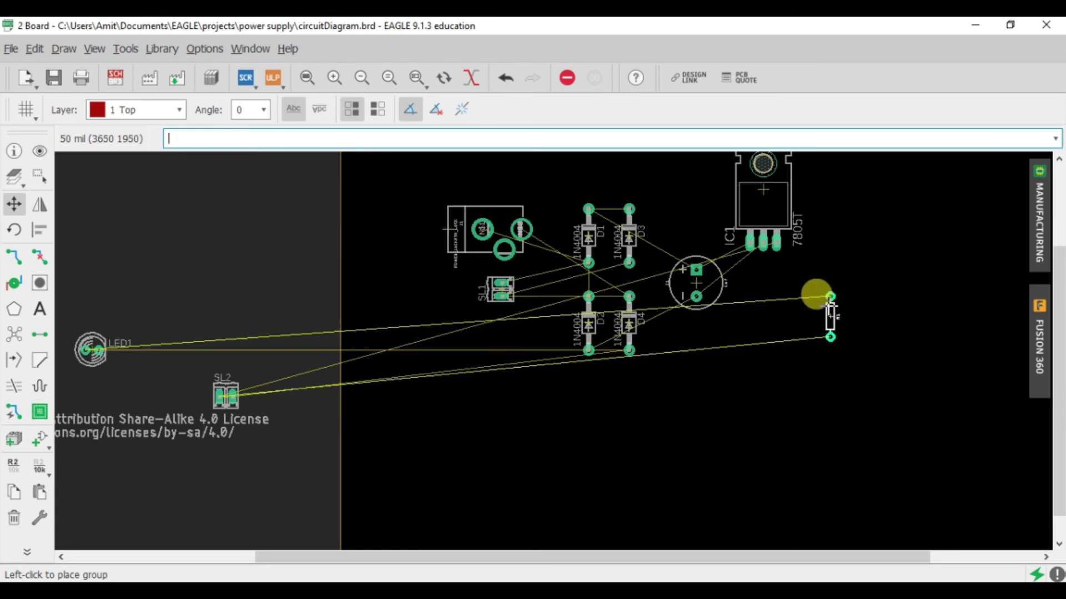
left_click(829, 317)
left_click(90, 349)
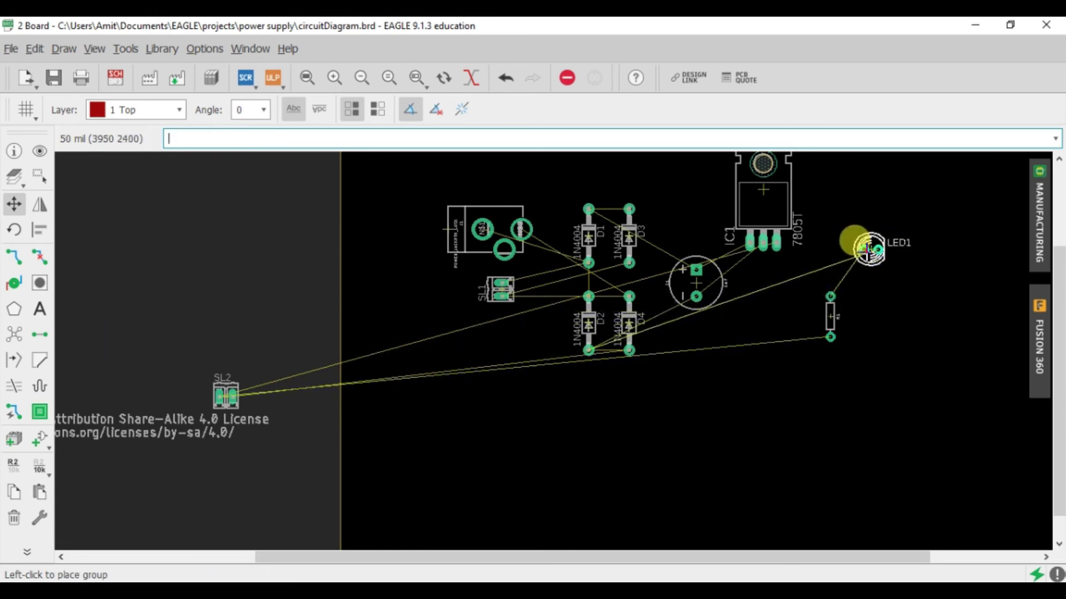
left_click(791, 384)
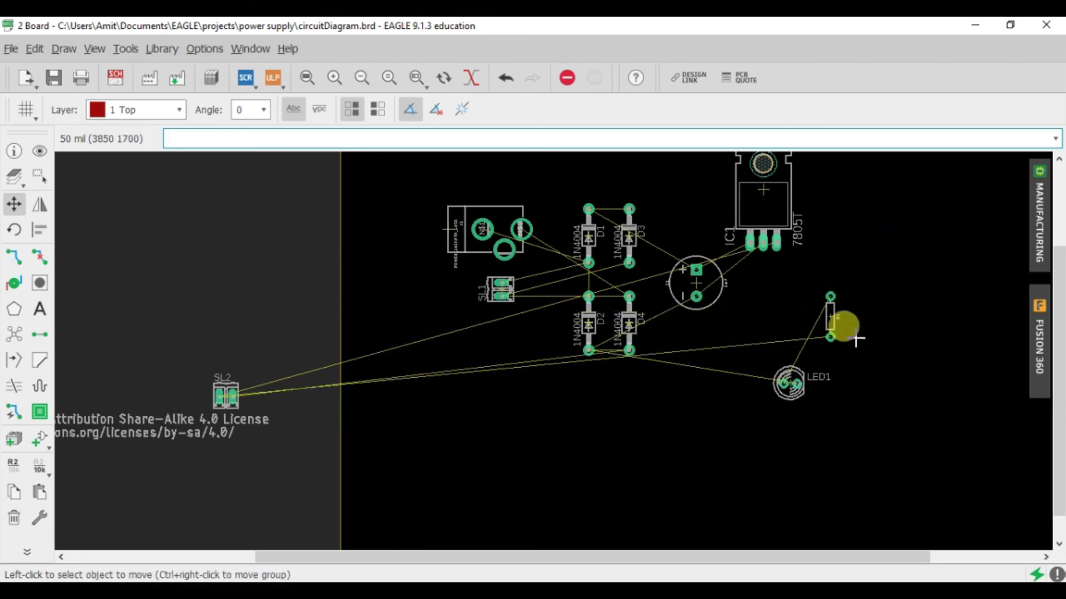
left_click(835, 321)
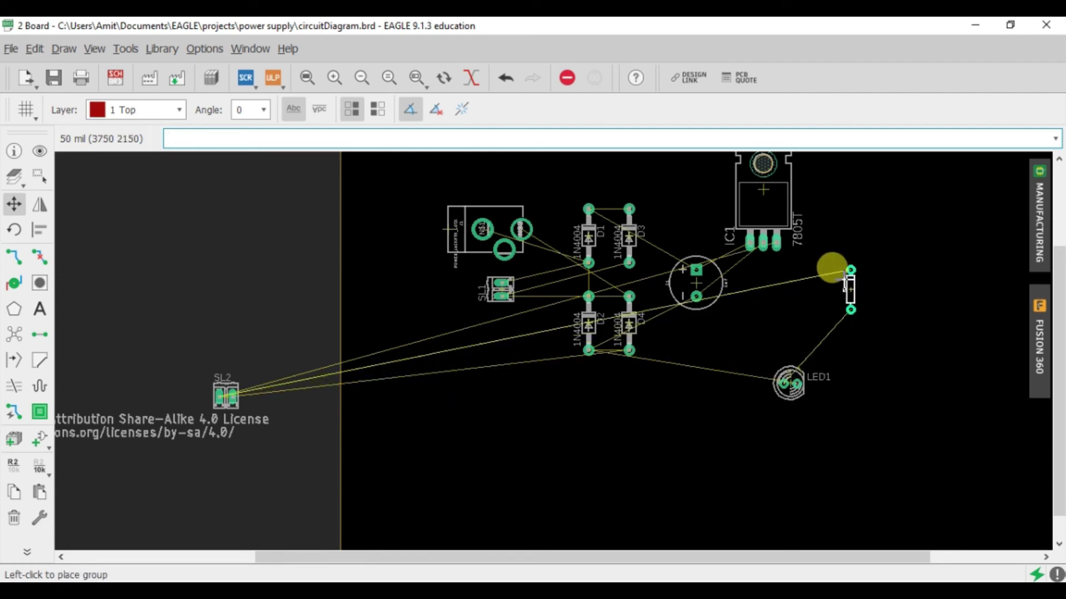
left_click(827, 283)
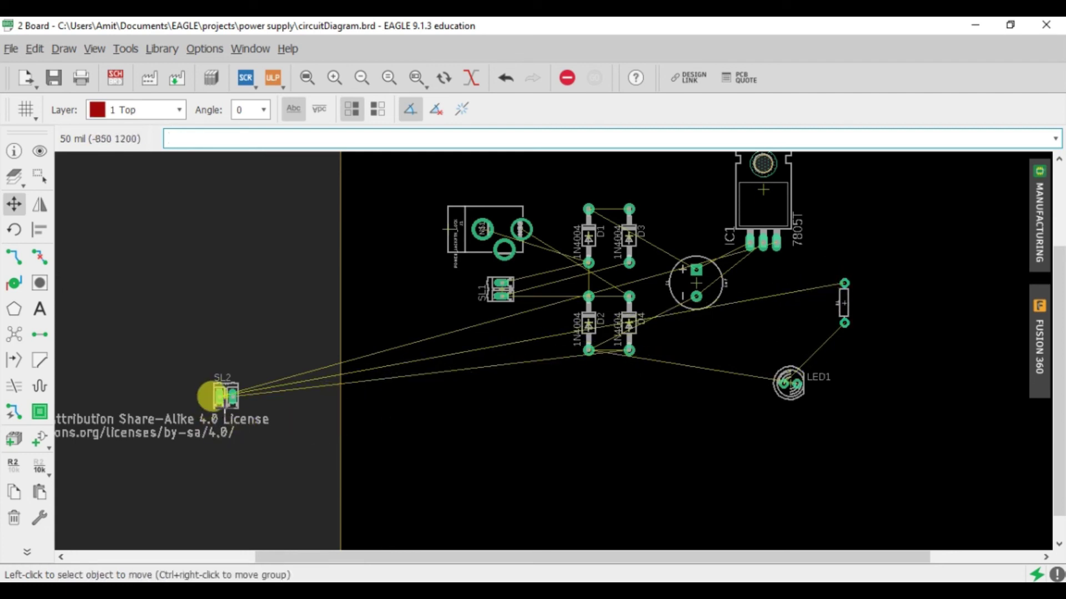
left_click(215, 385)
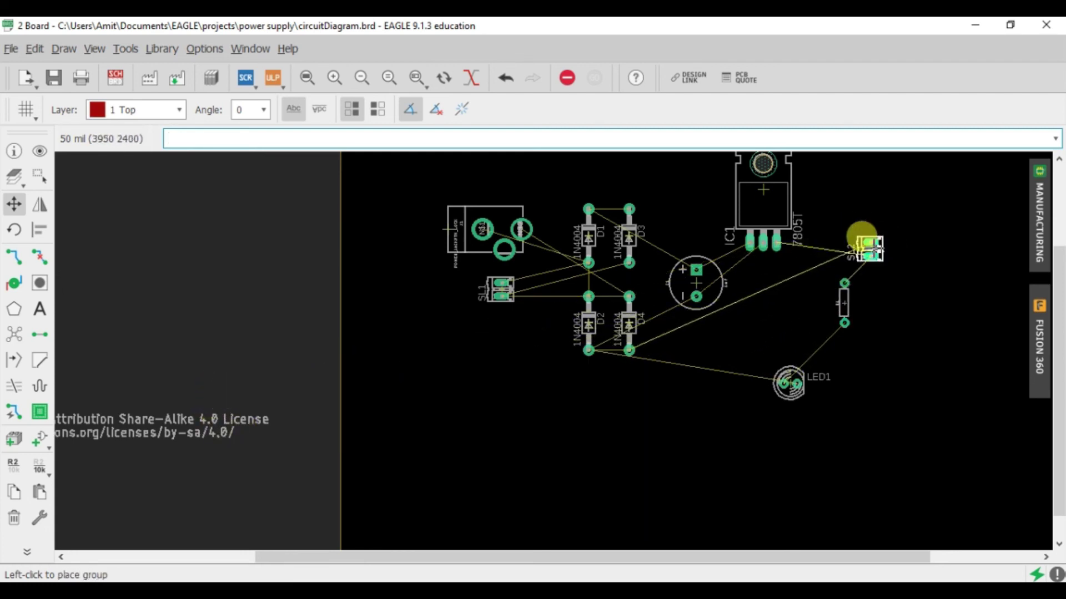
right_click(863, 240)
right_click(864, 239)
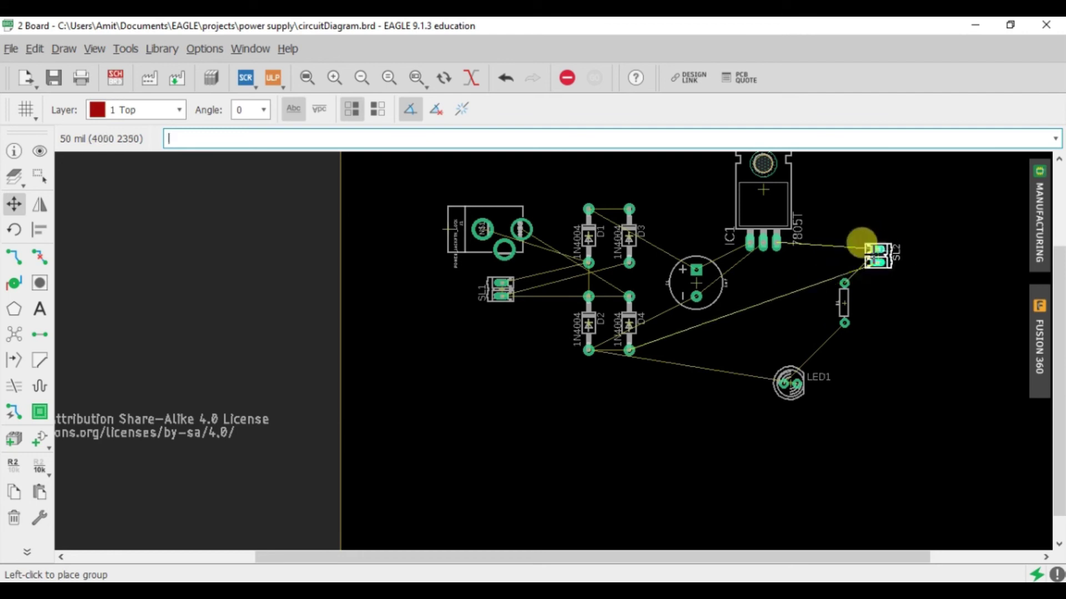
Place SL2 right of the regulator and shift the resistor left beneath IC1
left_click(870, 242)
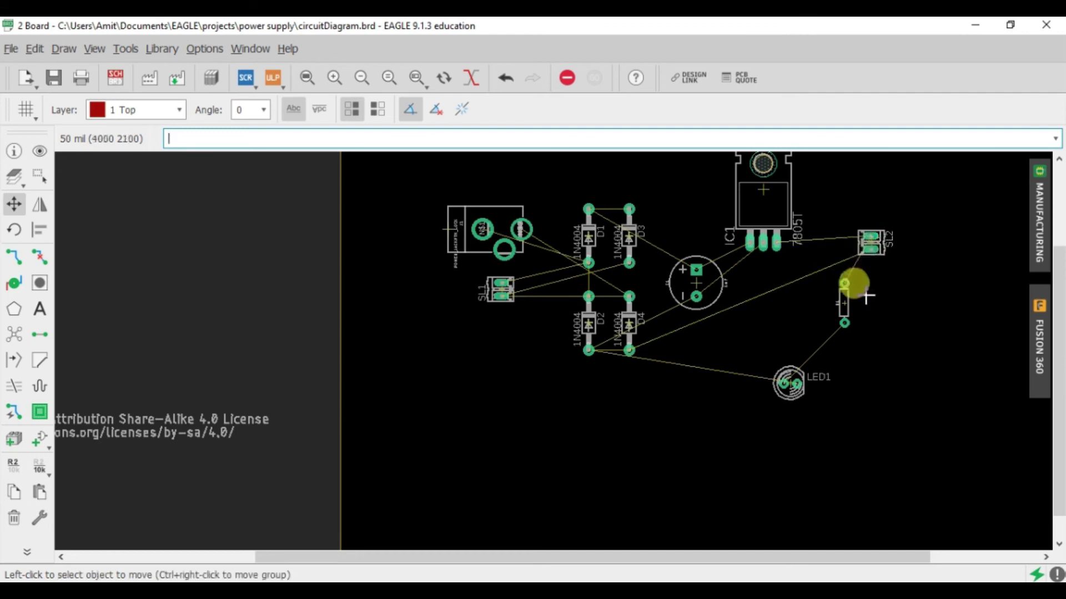
left_click(844, 303)
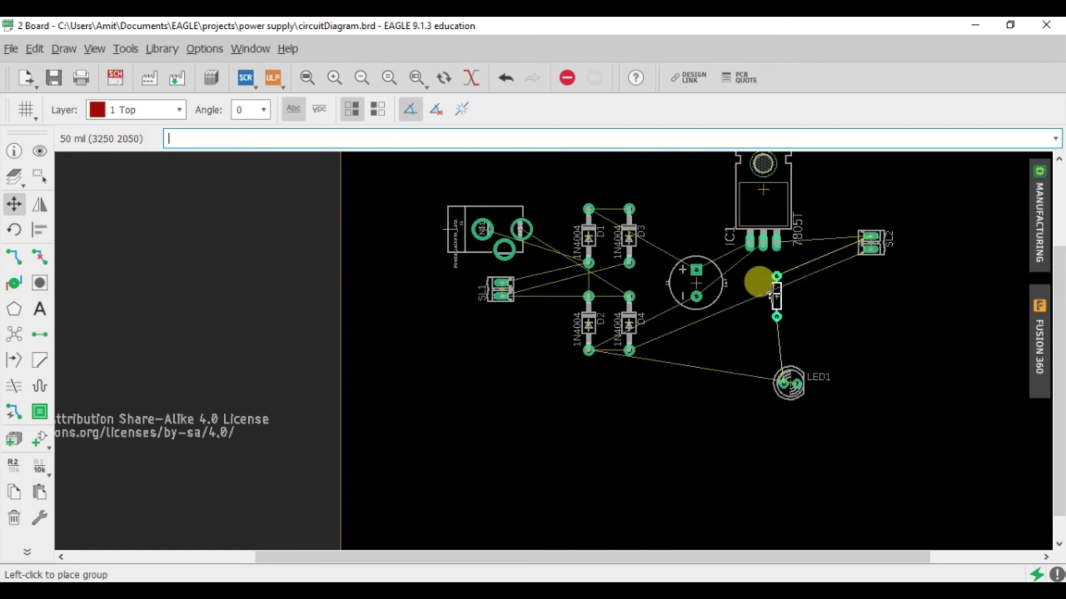
left_click(777, 292)
Rotate LED1 and tuck it just under the resistor, then zoom to check
left_click(787, 383)
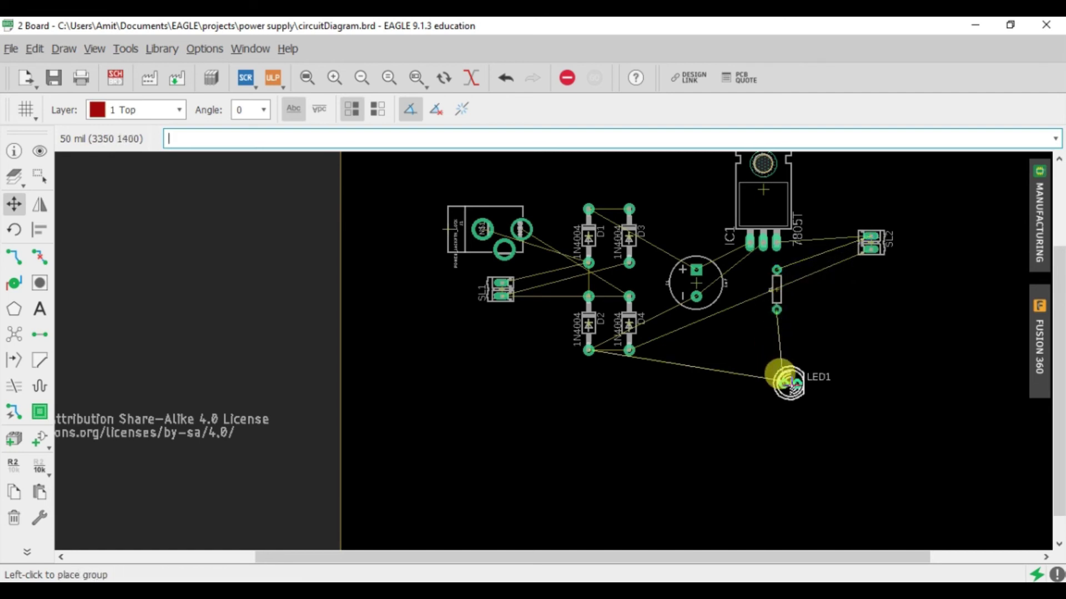
right_click(768, 348)
right_click(771, 349)
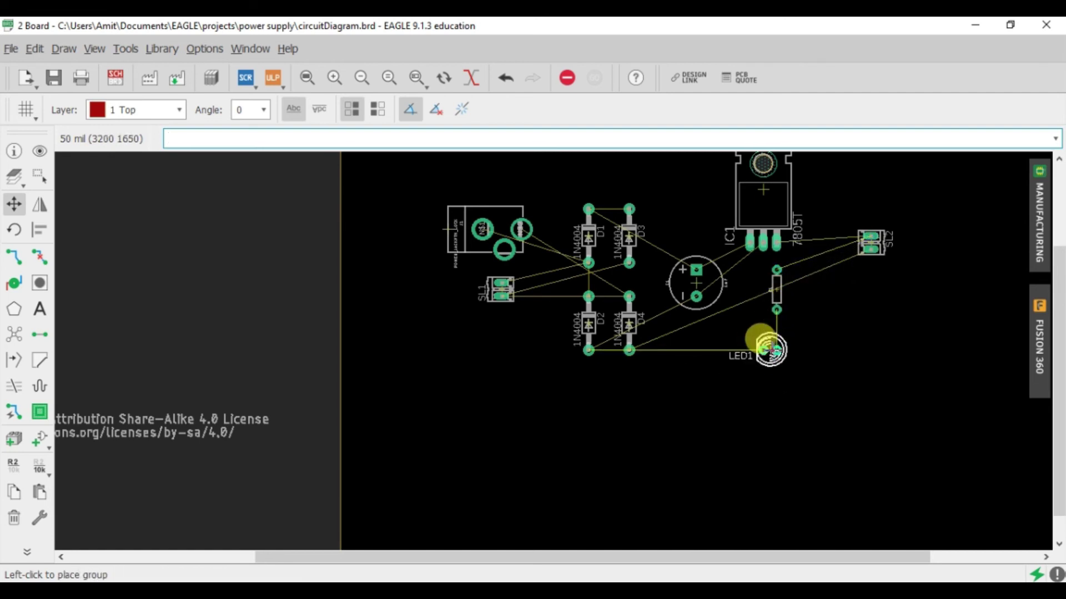
scroll(771, 347, "up", 2)
scroll(774, 348, "up", 1)
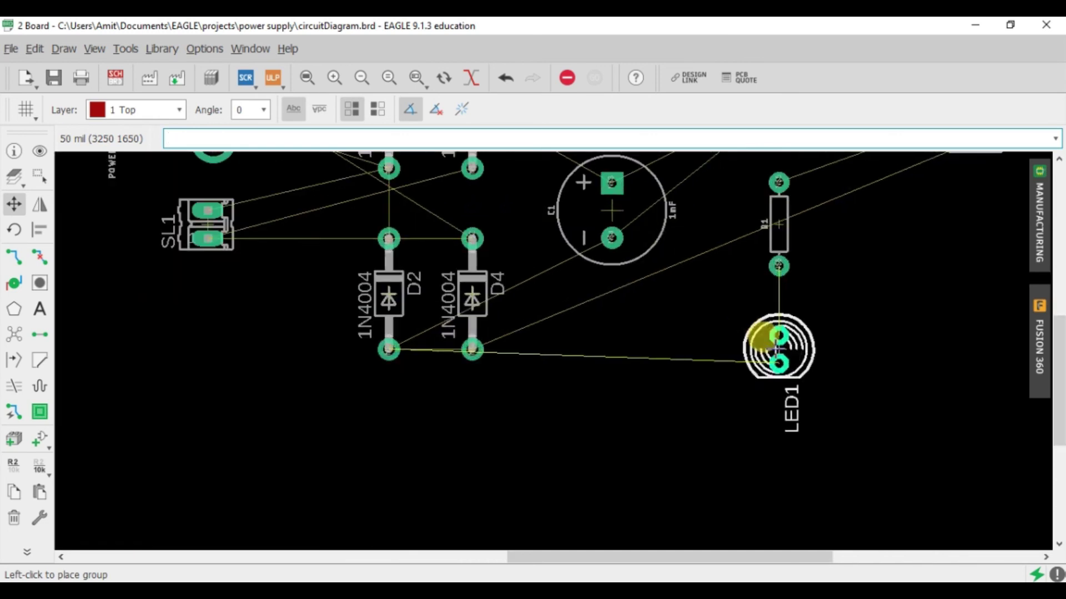
scroll(777, 349, "up", 1)
left_click(781, 385)
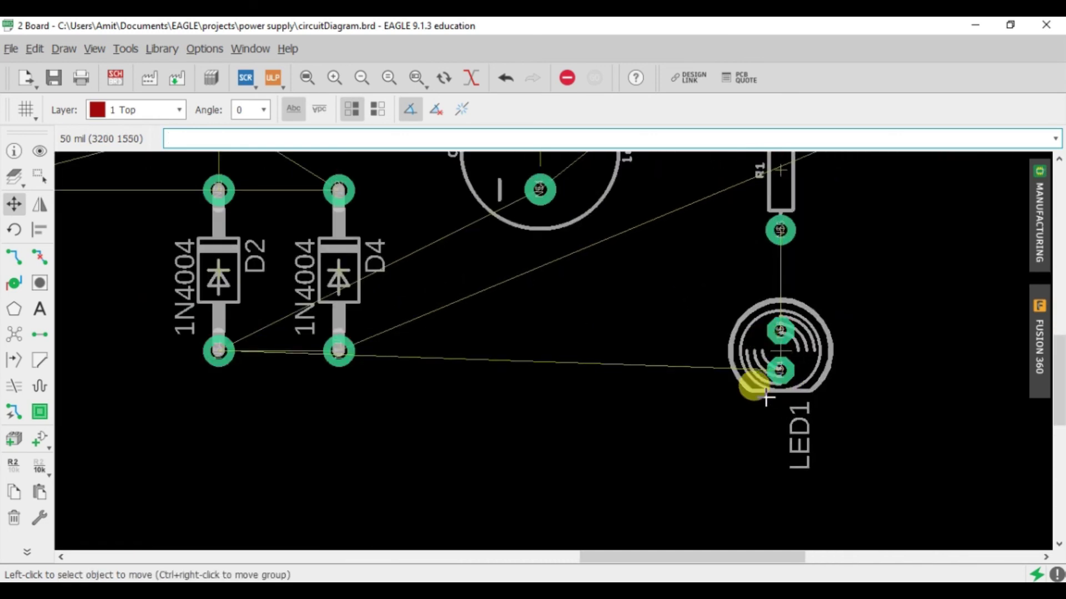
scroll(780, 358, "down", 2)
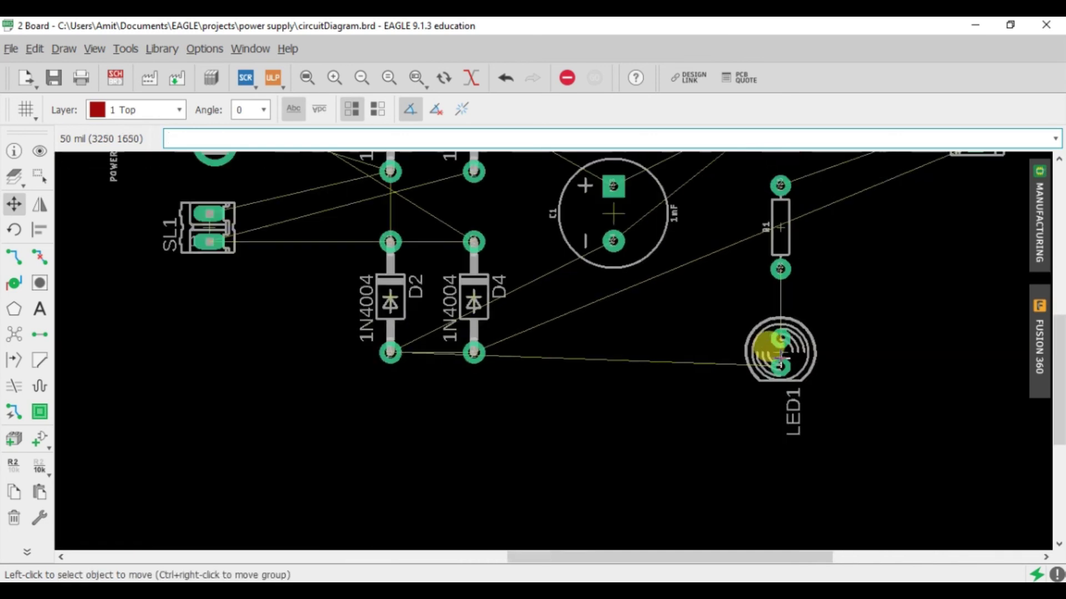
scroll(760, 317, "down", 3)
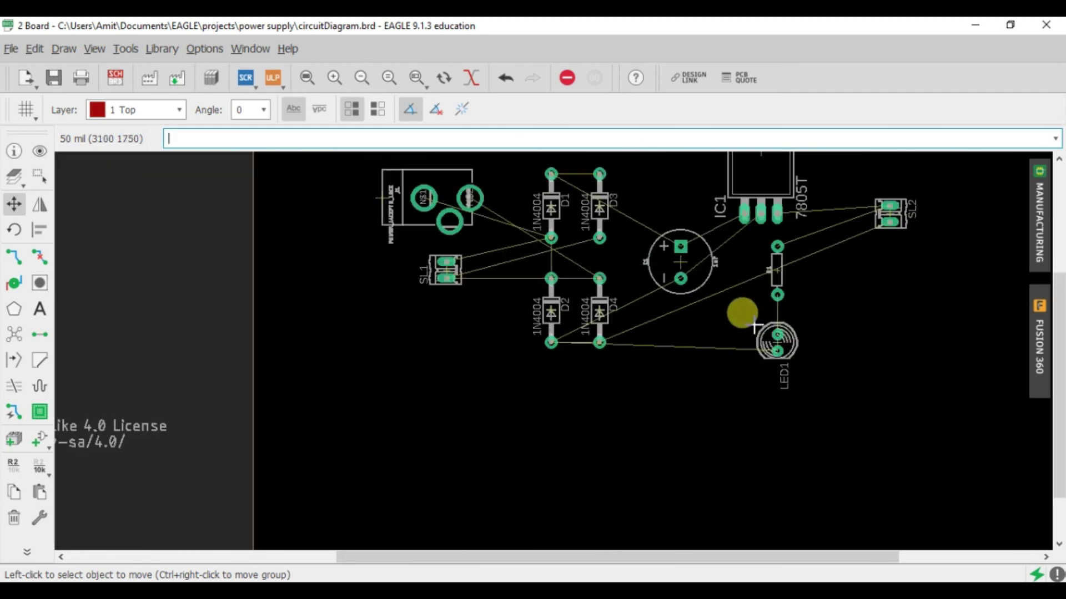
scroll(693, 288, "down", 1)
scroll(144, 424, "down", 1)
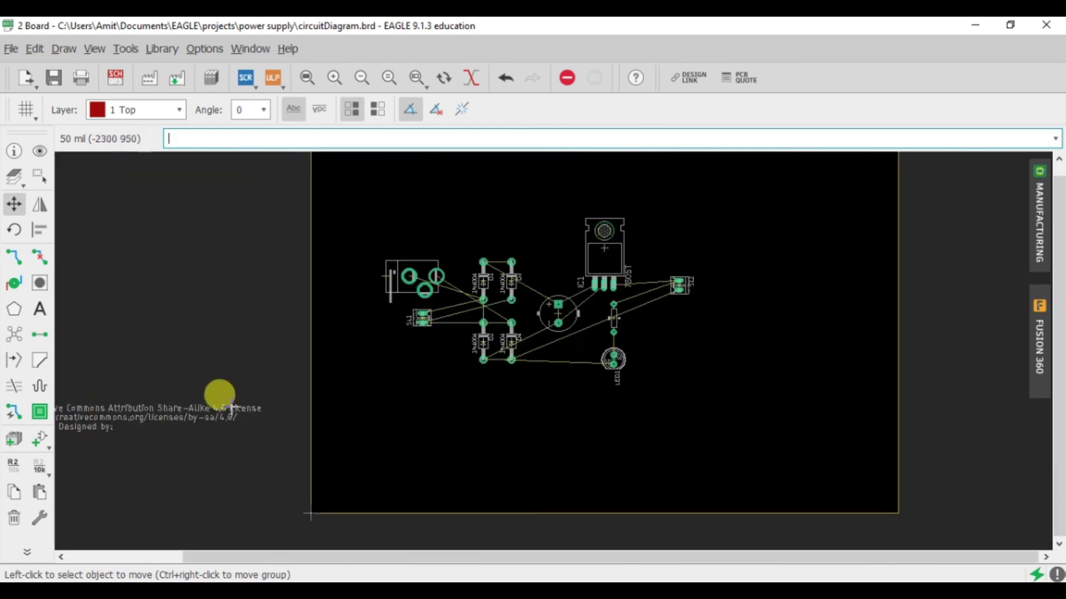
scroll(562, 271, "up", 1)
Move connector SL2 snugly beside the 7805 regulator and zoom to review the layout
scroll(576, 243, "up", 1)
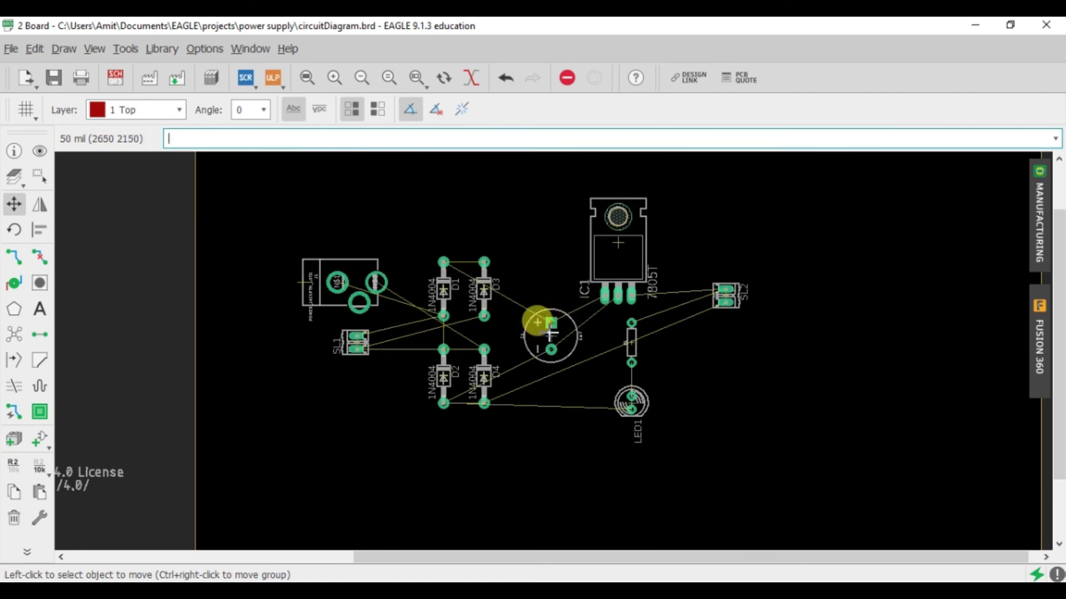
left_click(711, 293)
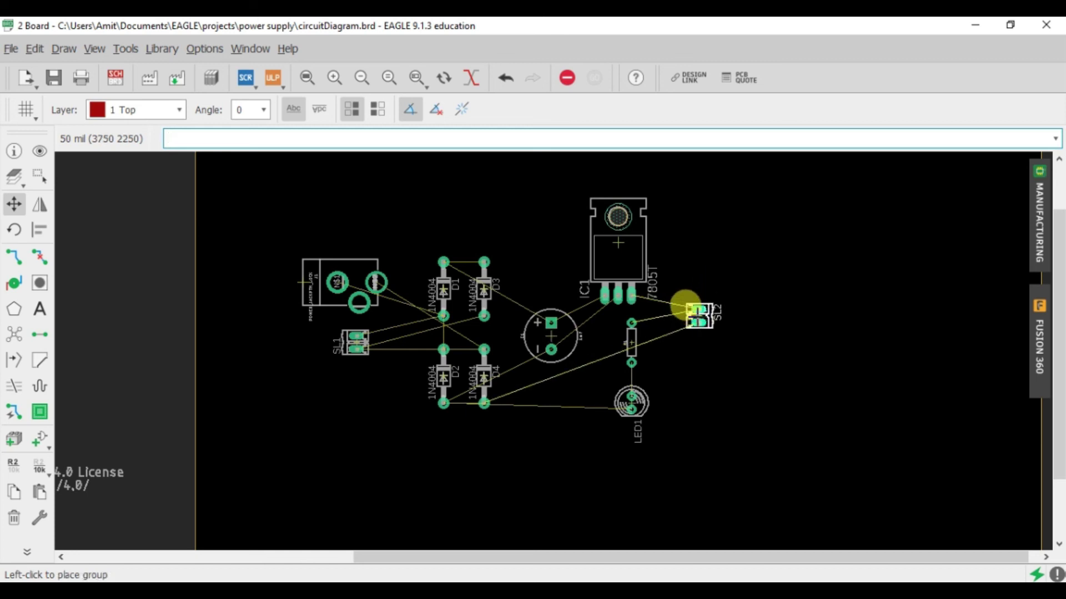
left_click(691, 303)
scroll(649, 294, "up", 2)
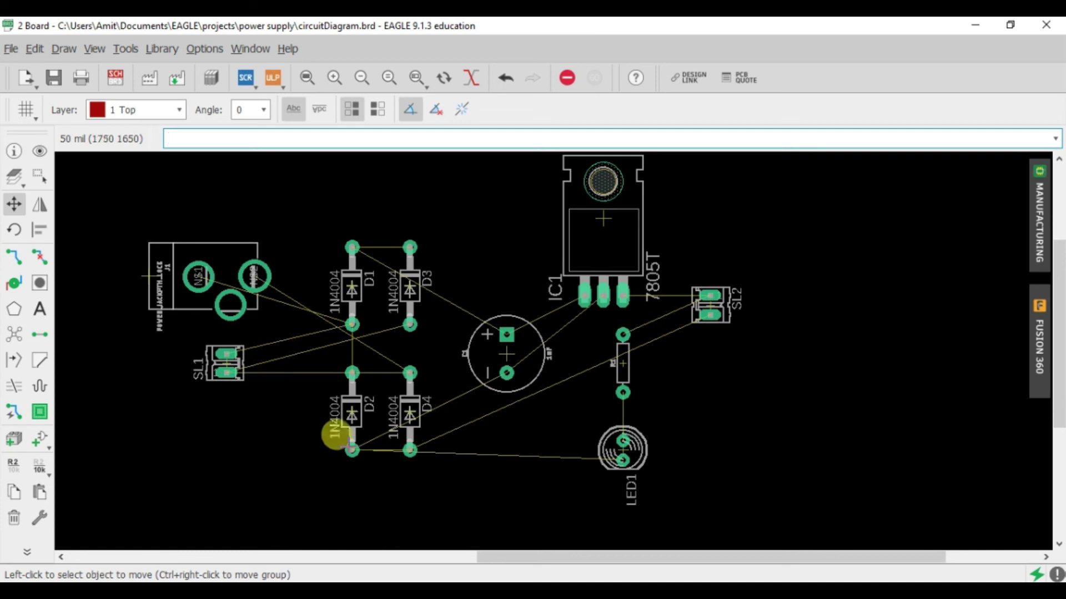
scroll(352, 357, "down", 2)
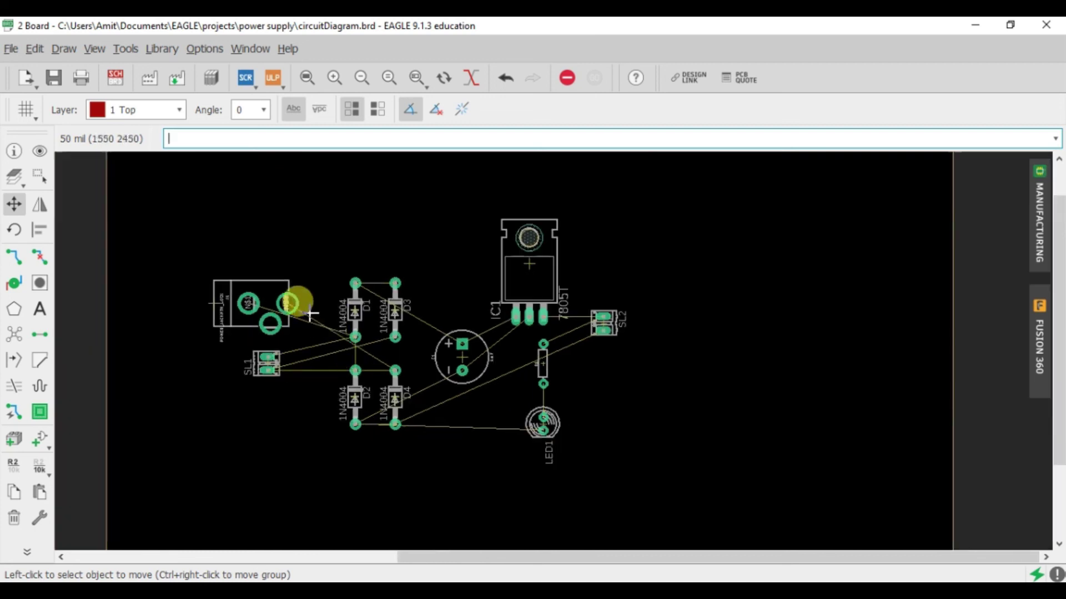
scroll(397, 234, "left", 2)
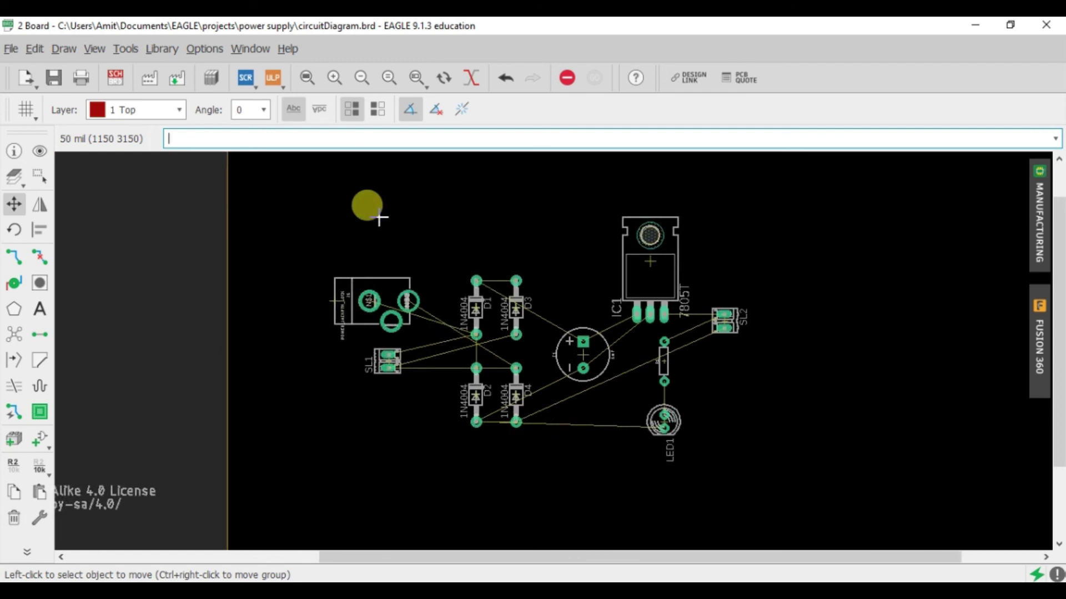